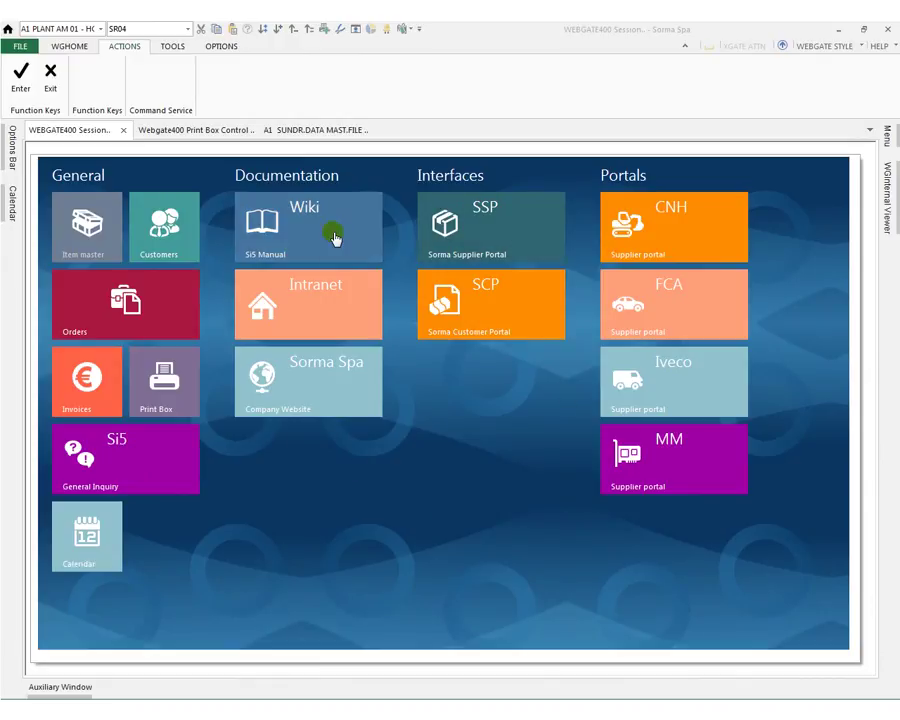
- Show the Tools and Options ribbons, the Options Bar and Calendar panels, and the Menu tree
left_click(324, 386)
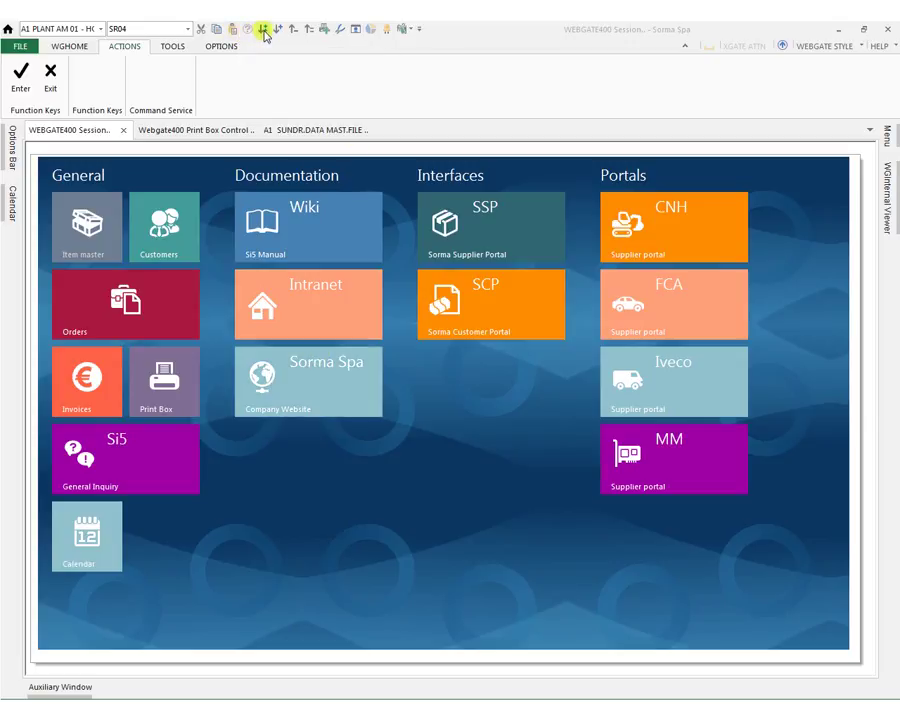
left_click(177, 44)
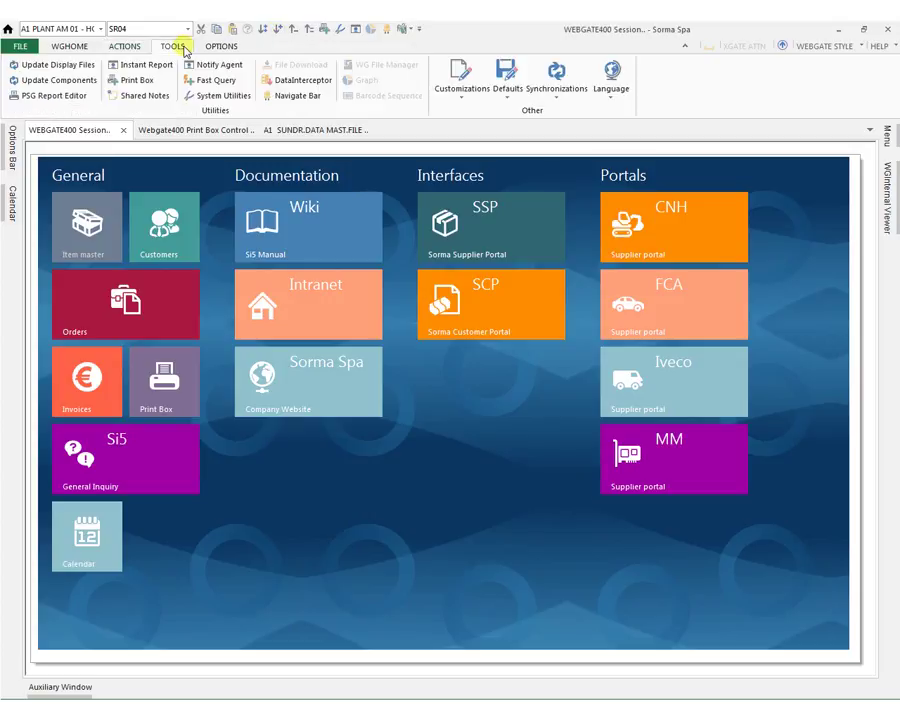
left_click(212, 47)
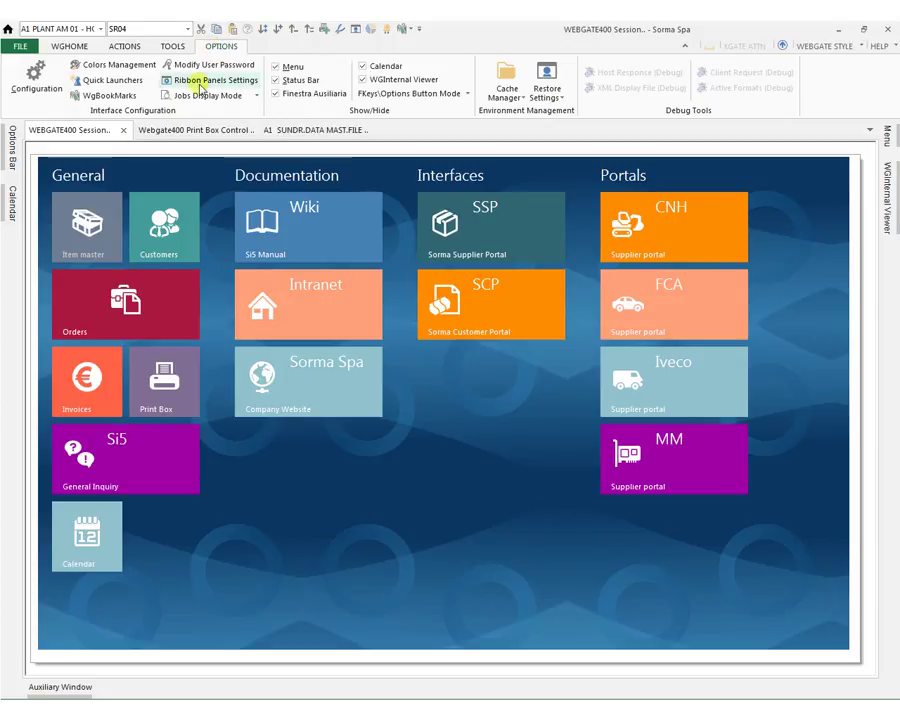
left_click(12, 175)
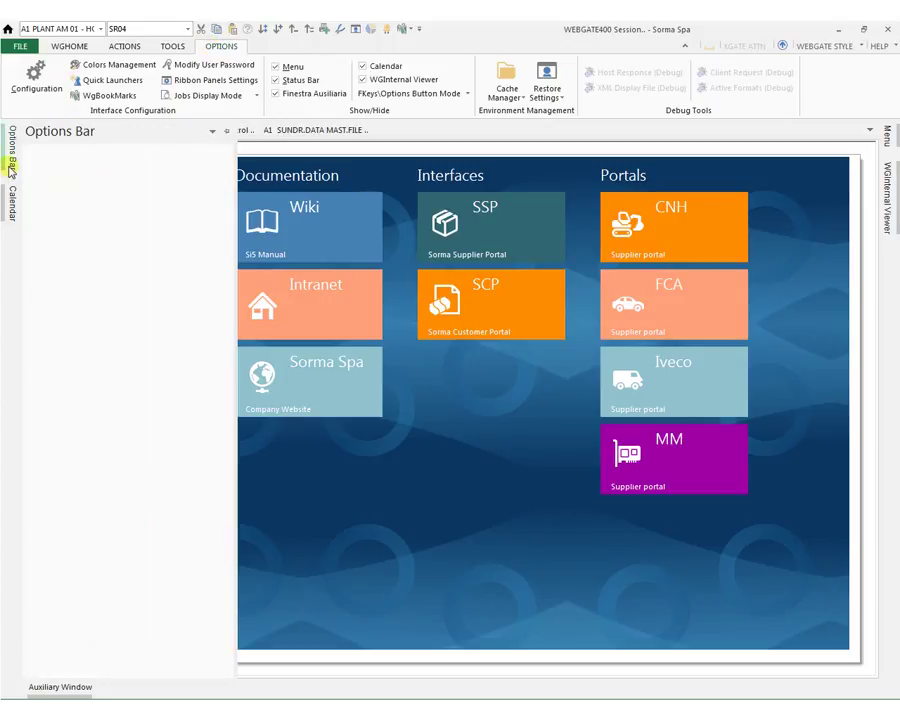
left_click(11, 206)
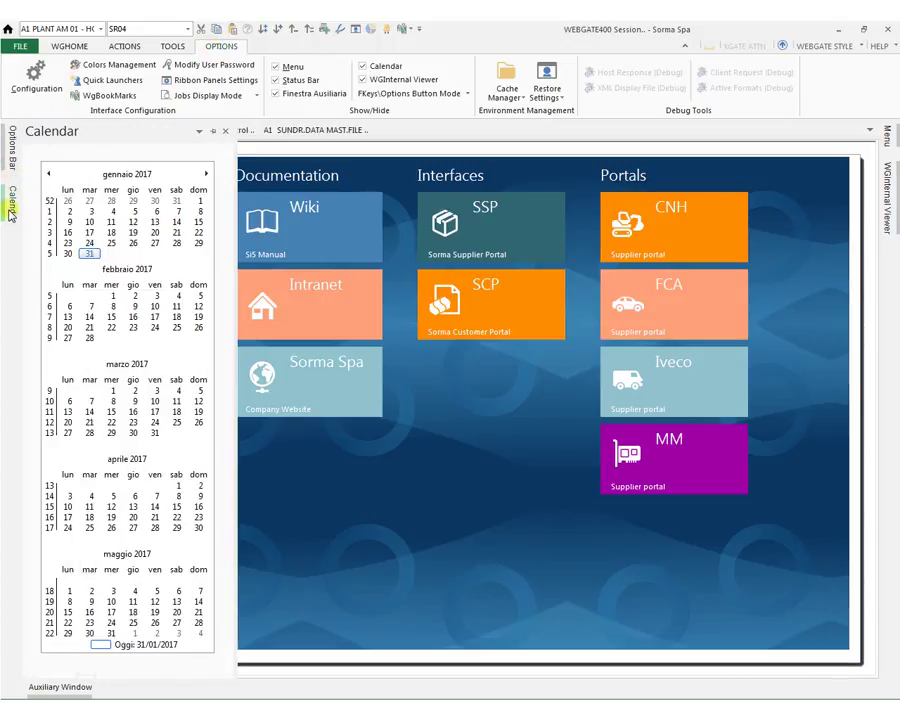
left_click(886, 133)
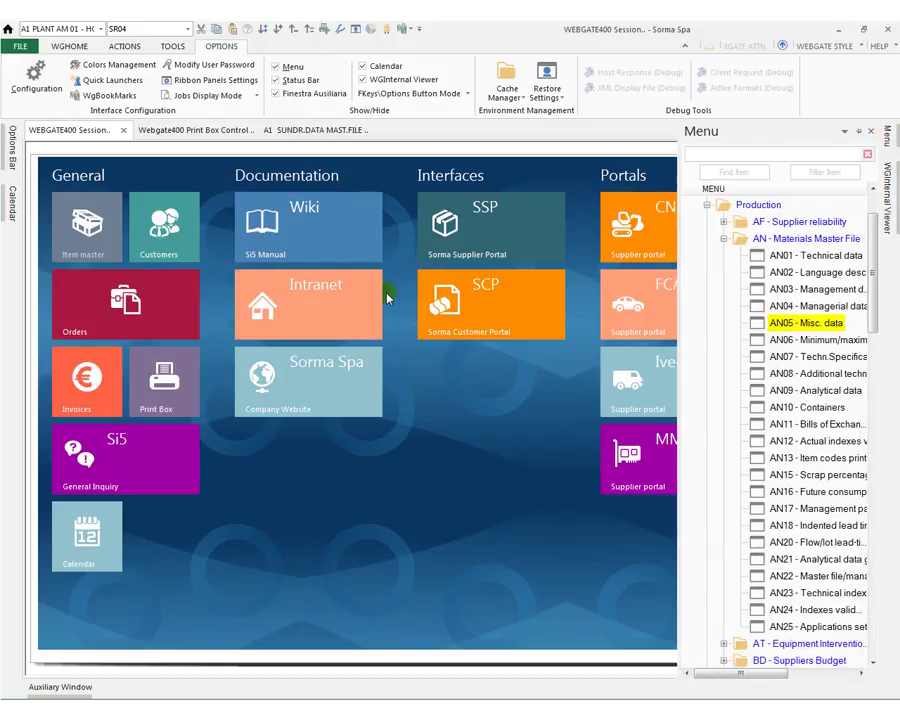
- Preview row 2's trial balance PDF from Print Box Control, then return to the home dashboard
left_click(236, 129)
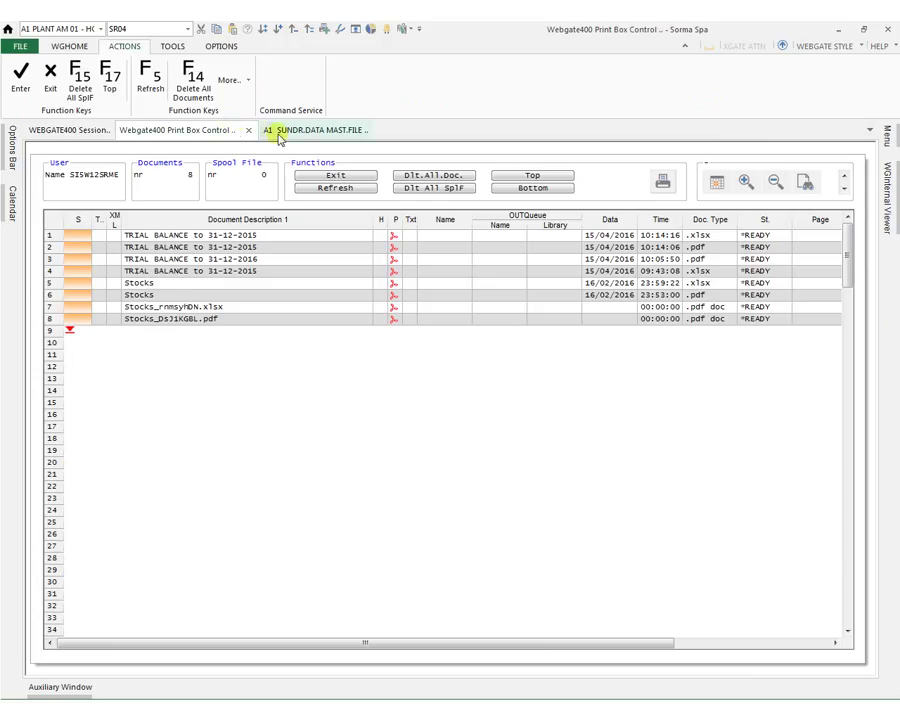
left_click(265, 130)
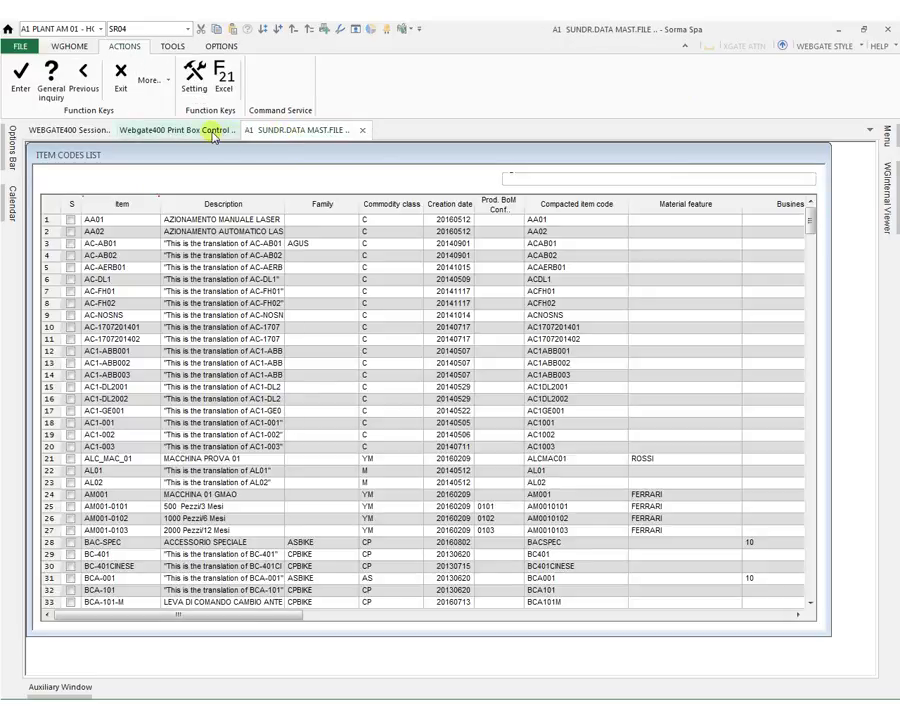
left_click(215, 129)
left_click(395, 248)
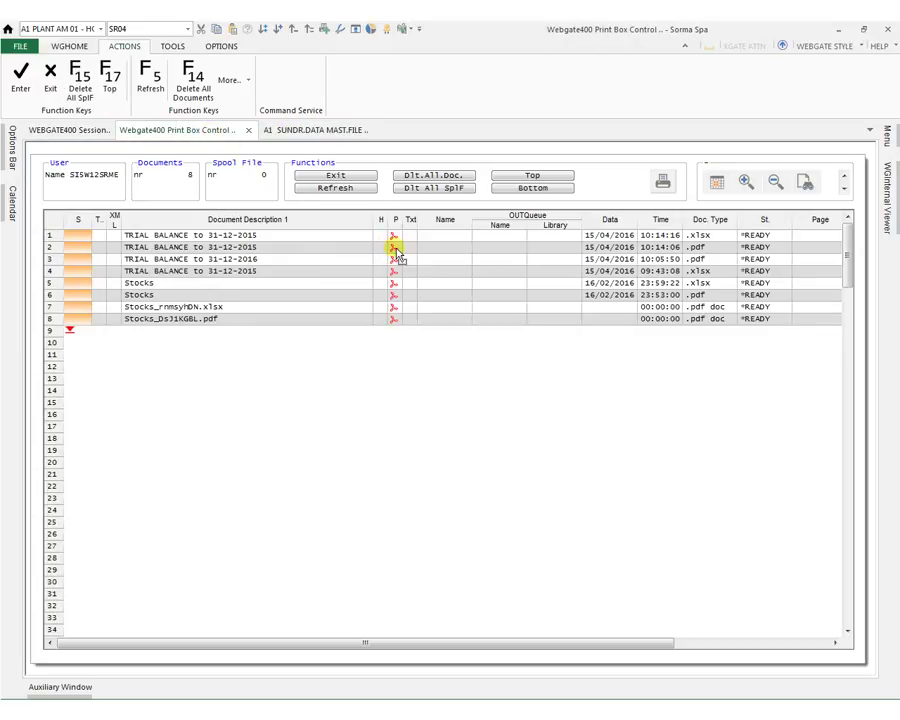
mouse_move(893, 224)
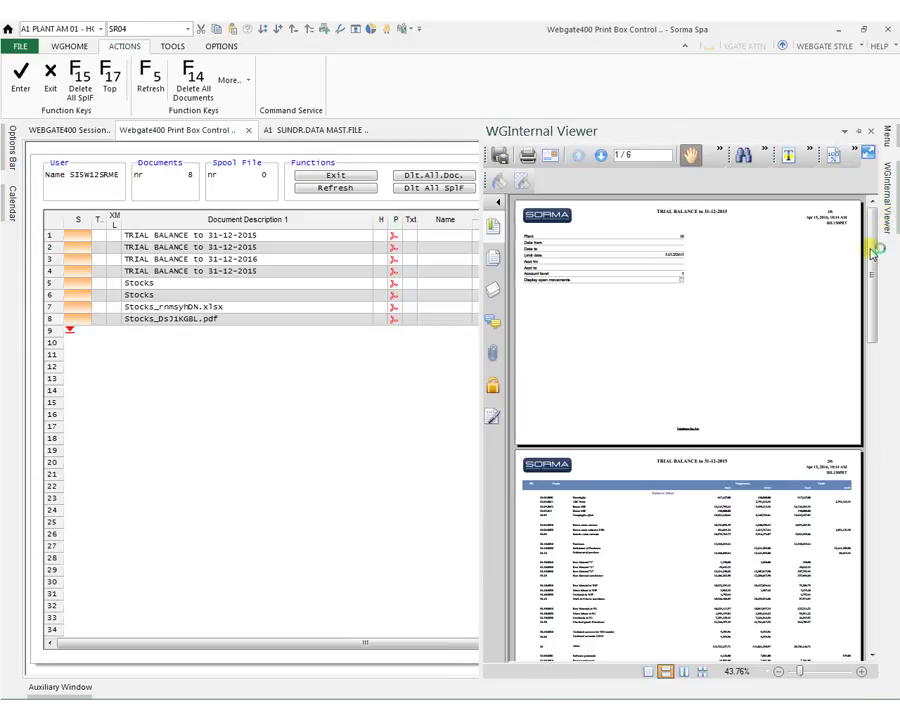
left_click(99, 138)
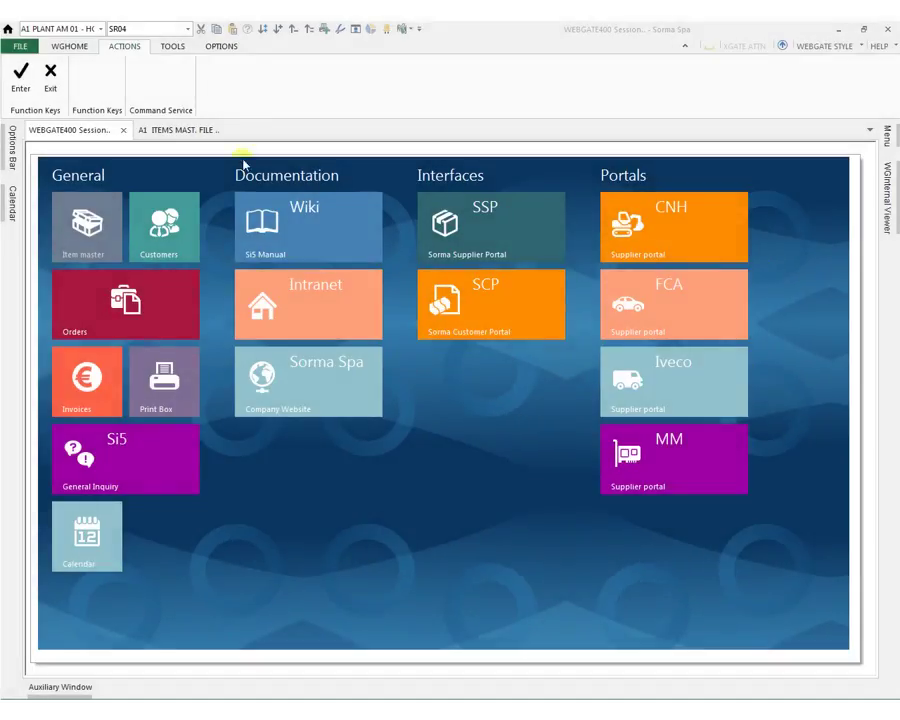
- Open the A1 Items Master File list and widen the Commodity class column
left_click(174, 129)
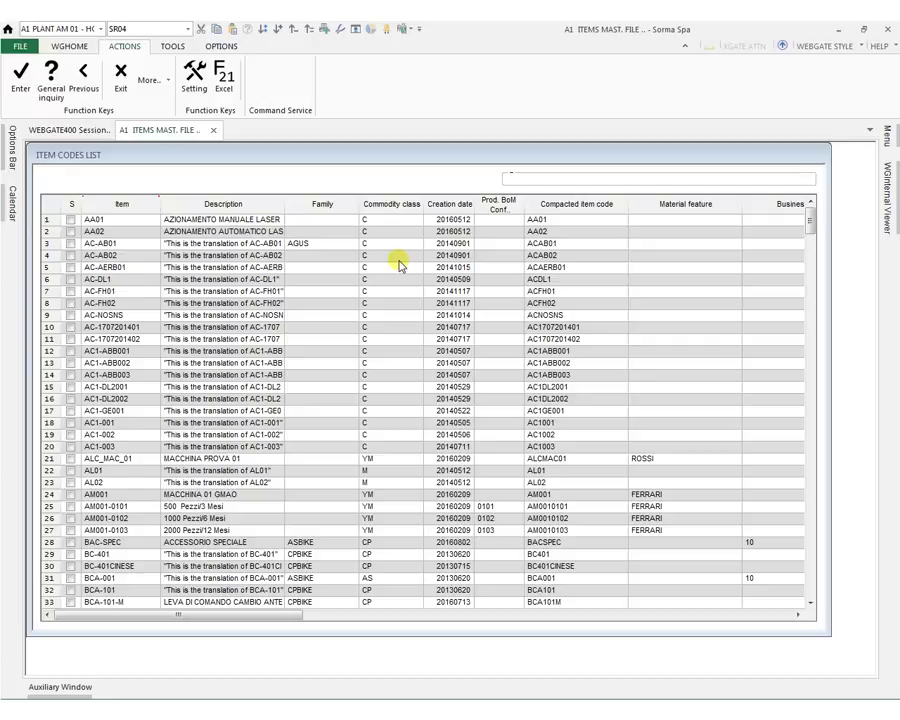
left_click(424, 205)
left_click_drag(426, 206, 445, 204)
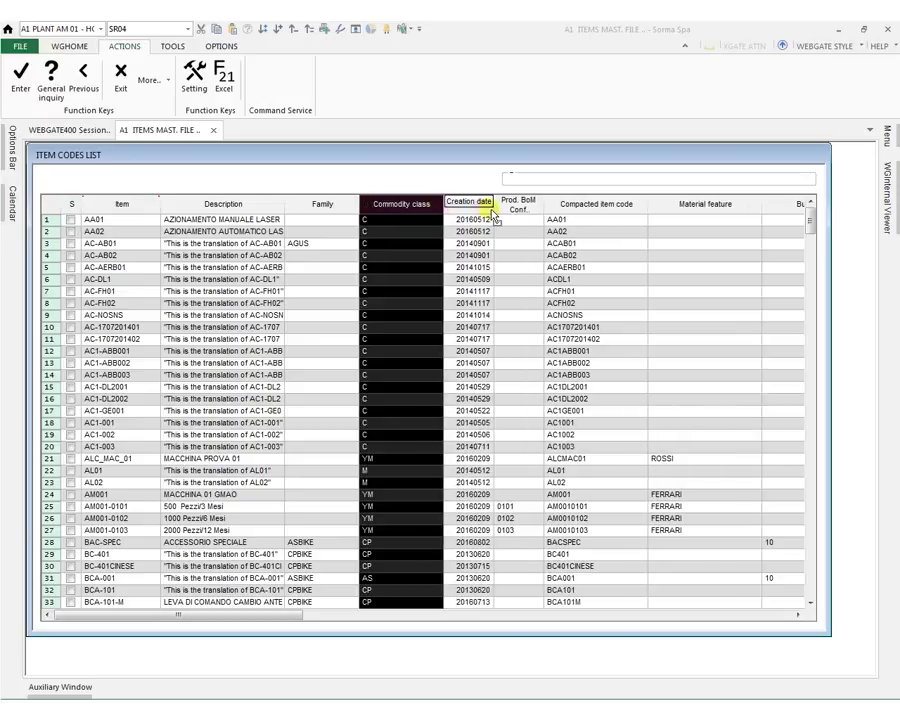
- Move the Commodity class column to just before Compacted item code
left_click(485, 208)
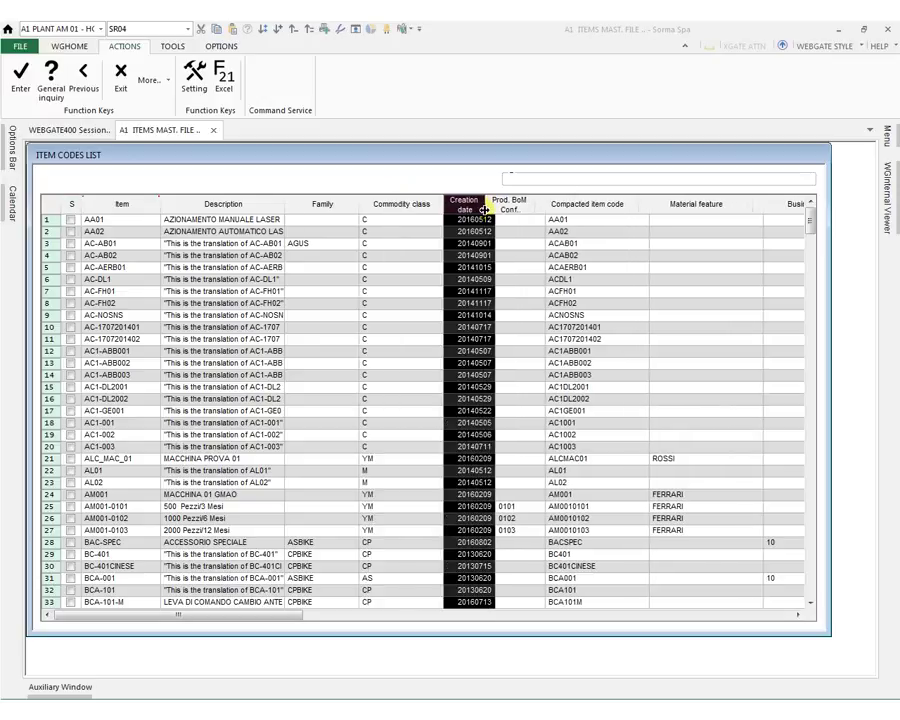
left_click(410, 206)
left_click_drag(412, 207, 536, 207)
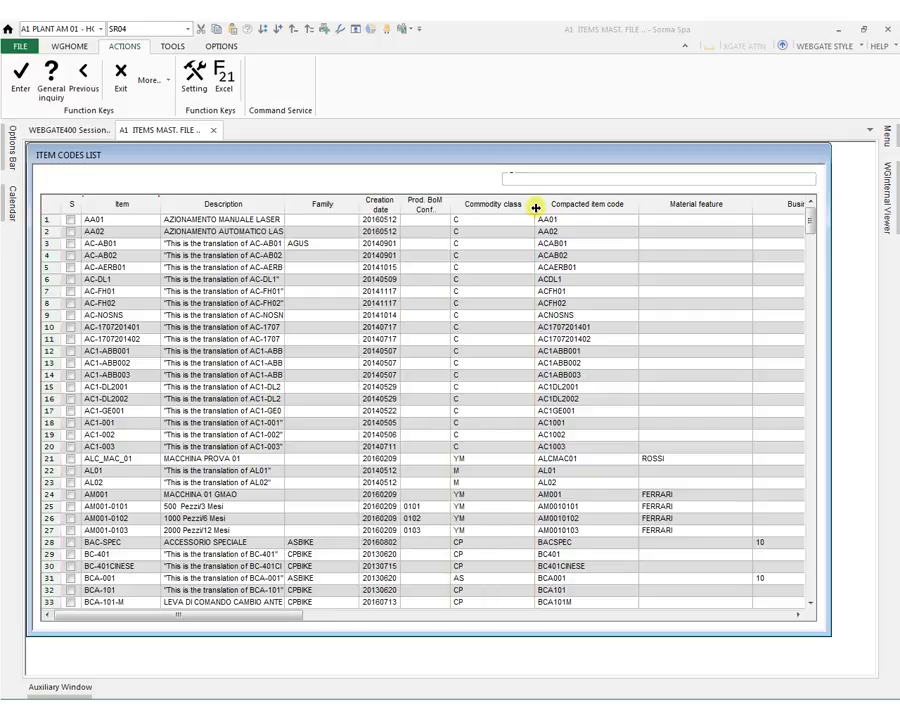
- Freeze the Compacted item code column from its header's context menu
left_click(580, 204)
right_click(576, 205)
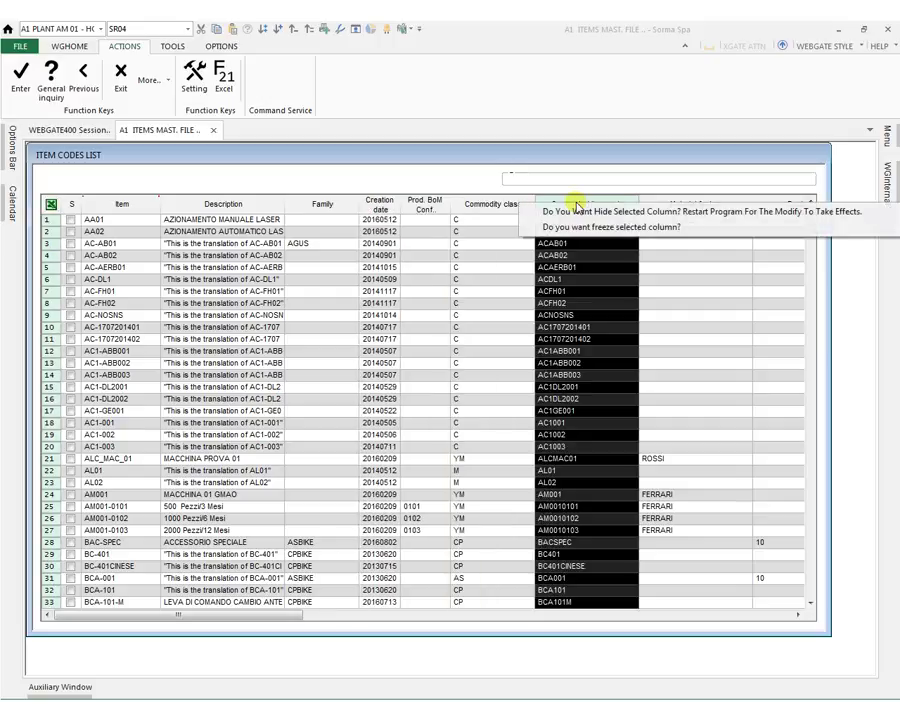
left_click(580, 227)
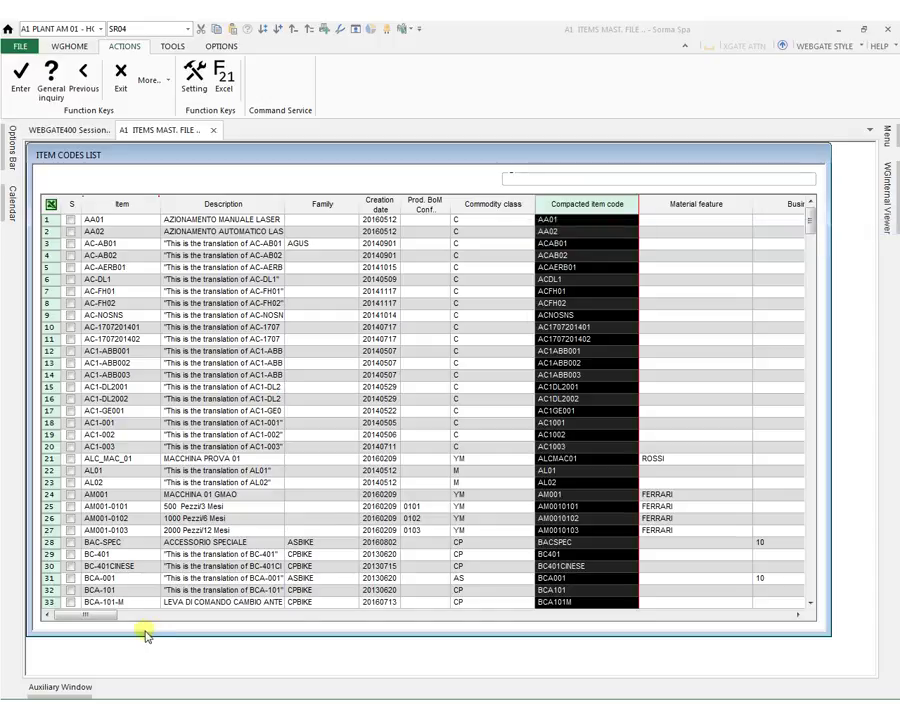
left_click_drag(90, 615, 290, 647)
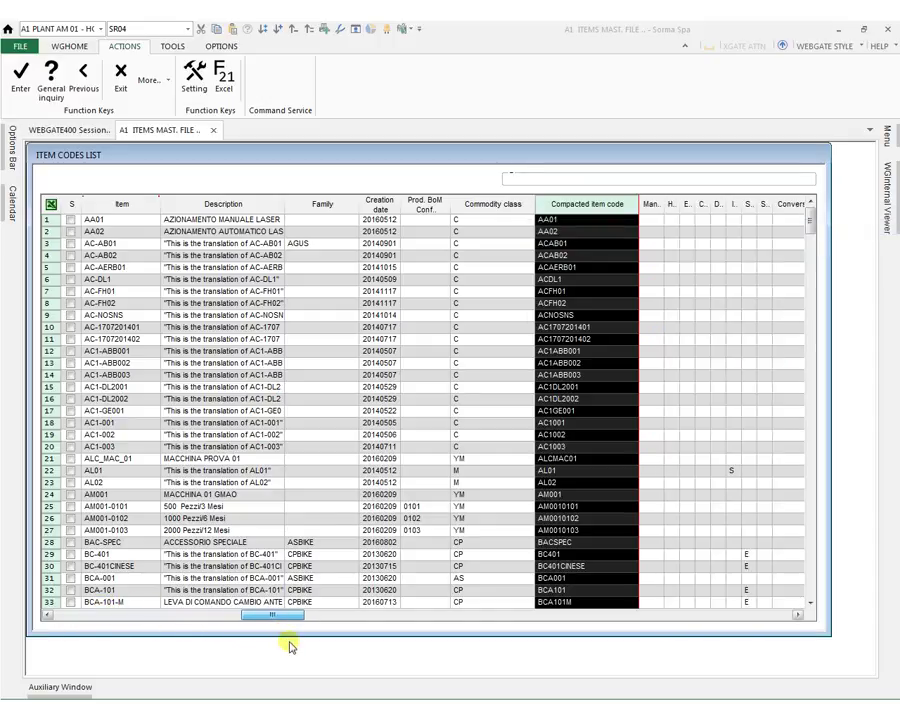
right_click(578, 206)
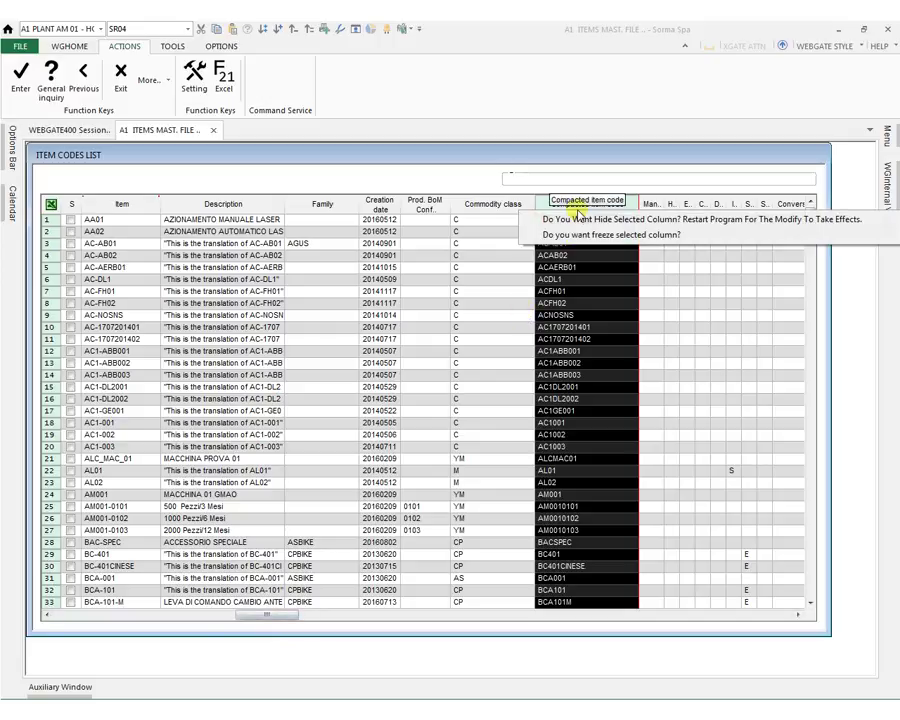
left_click(576, 235)
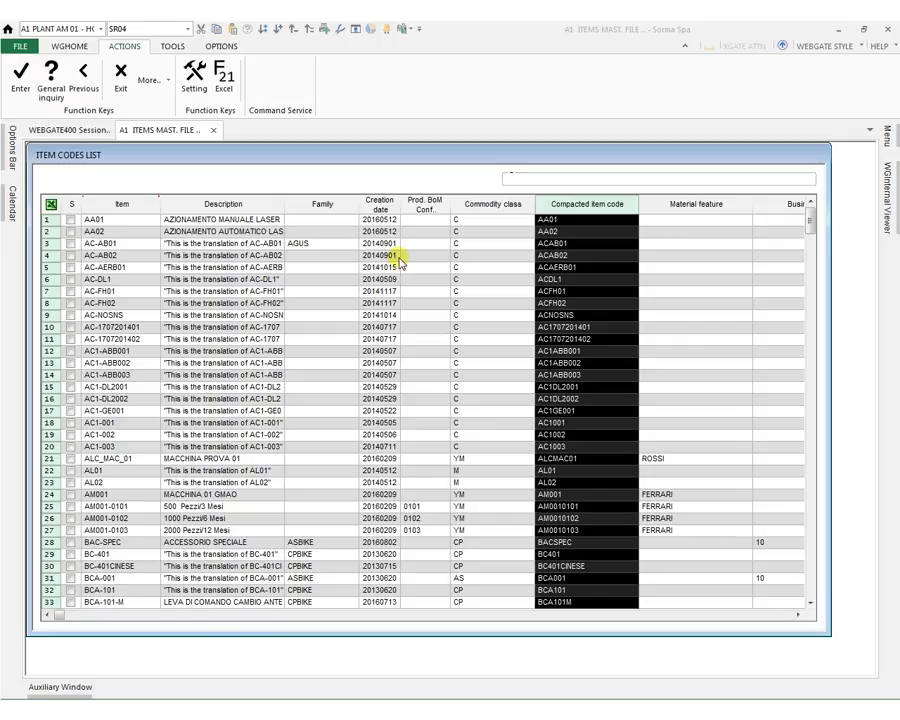
- Export rows 1–13, Item through Creation date, to Excel format
left_click_drag(87, 222, 388, 372)
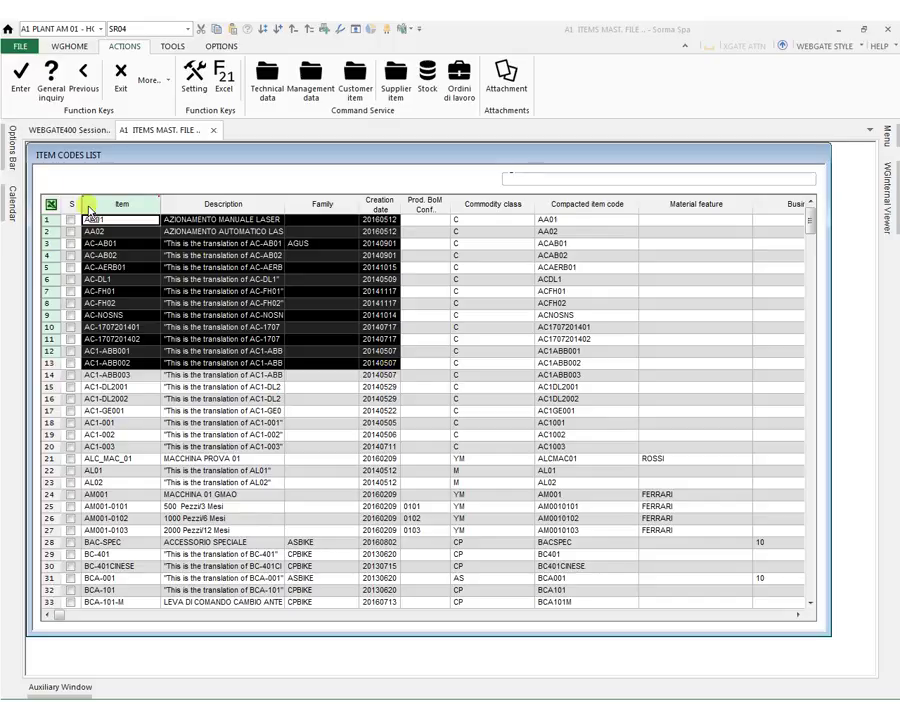
right_click(56, 207)
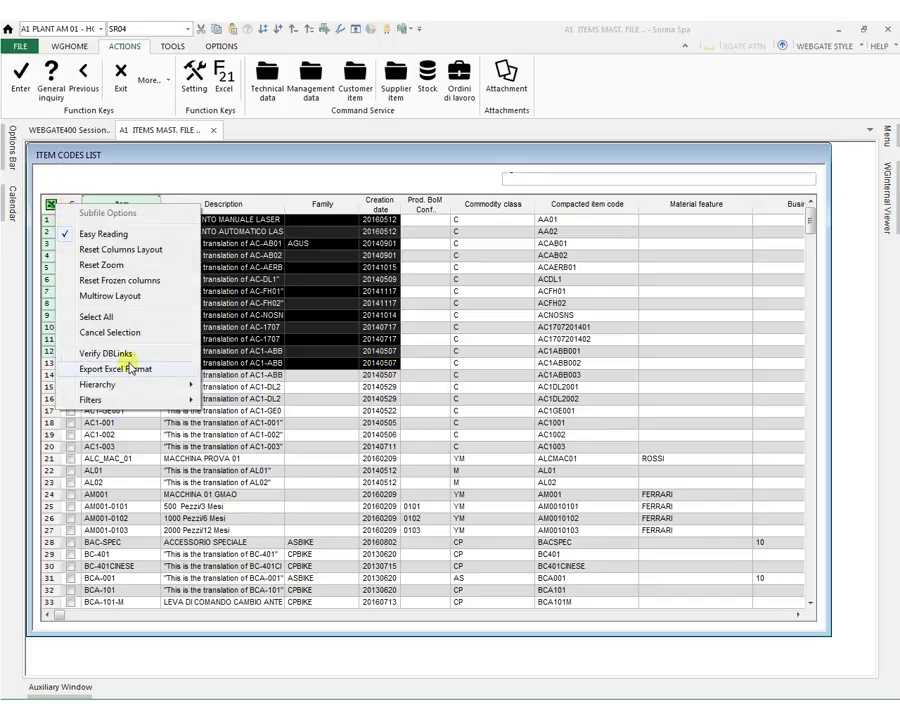
left_click(116, 368)
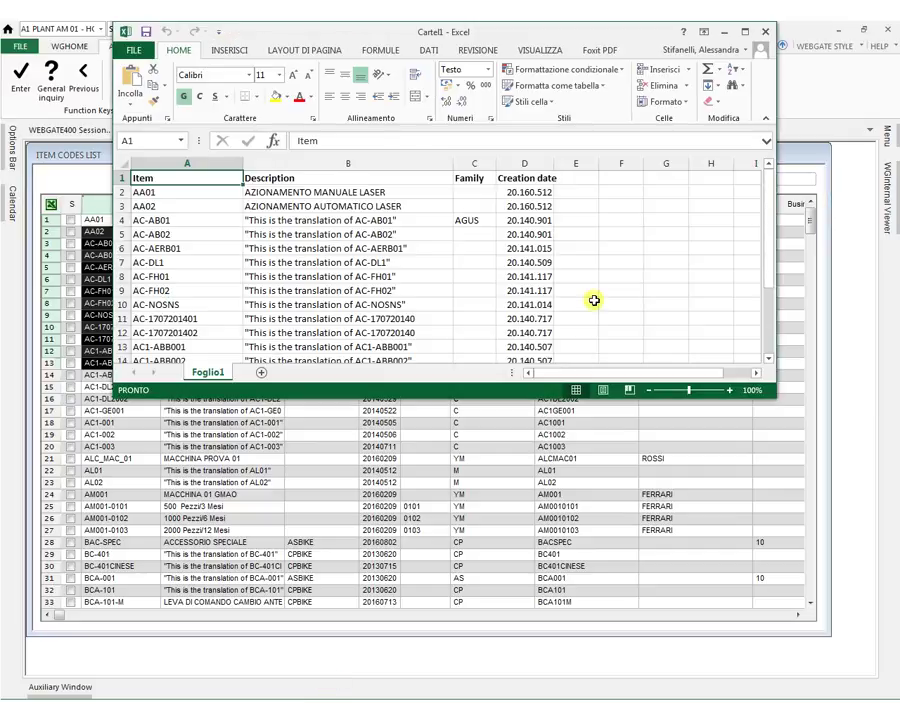
- Close the exported Excel workbook
scroll(617, 259, "down", 3)
scroll(617, 259, "up", 3)
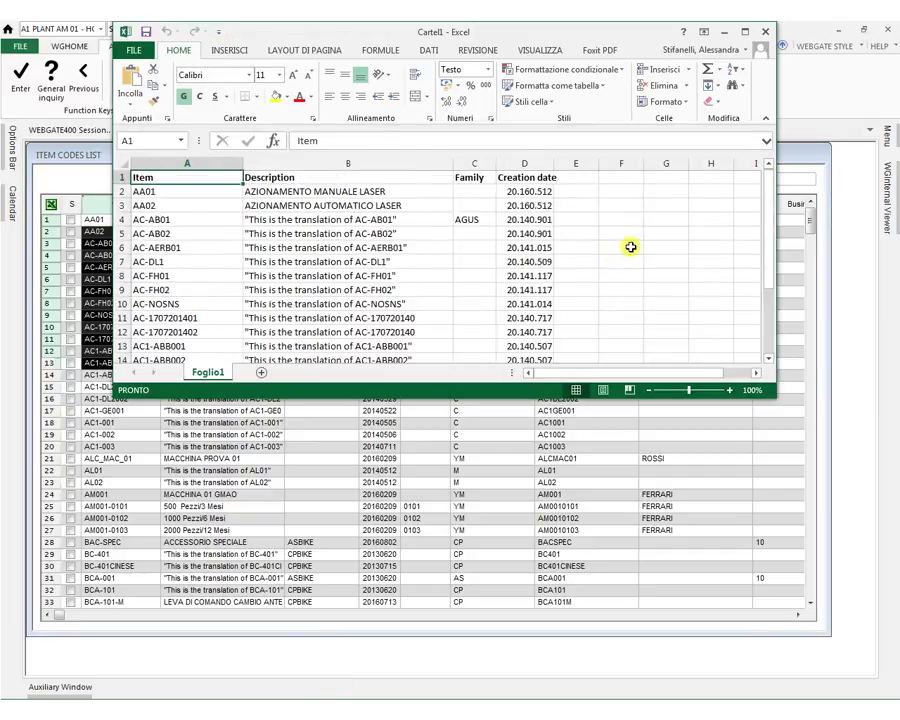
left_click(765, 31)
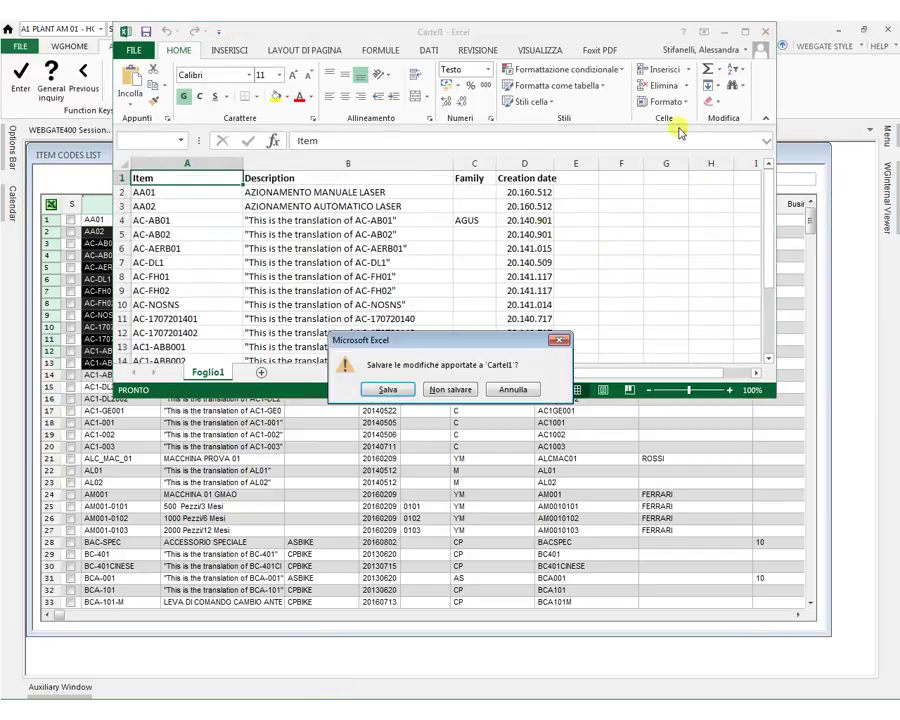
left_click(449, 389)
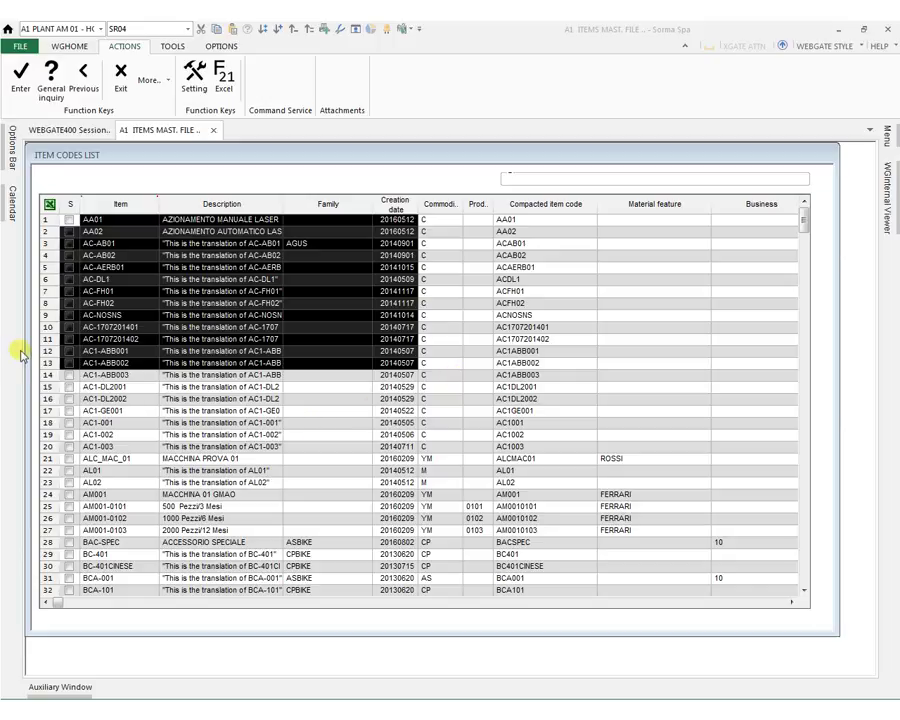
- Reveal the Item, Design and Description search fields beside the Item Codes List
left_click_drag(26, 350, 327, 364)
- Create a new hierarchy grouping the item list by Family, then Commodity class
right_click(347, 208)
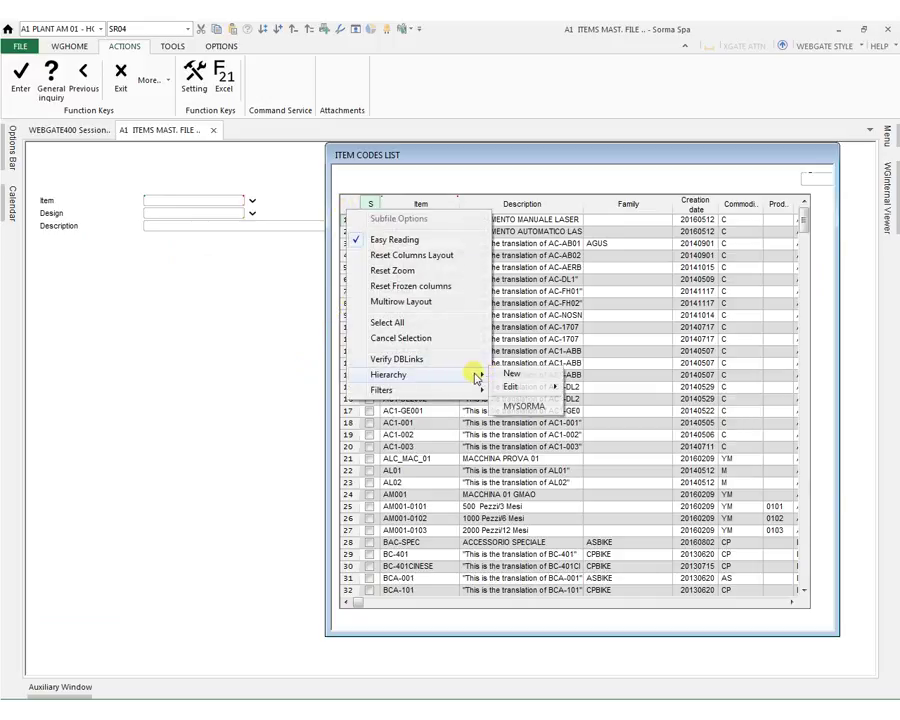
left_click(510, 373)
left_click(624, 205)
left_click_drag(609, 210, 96, 187)
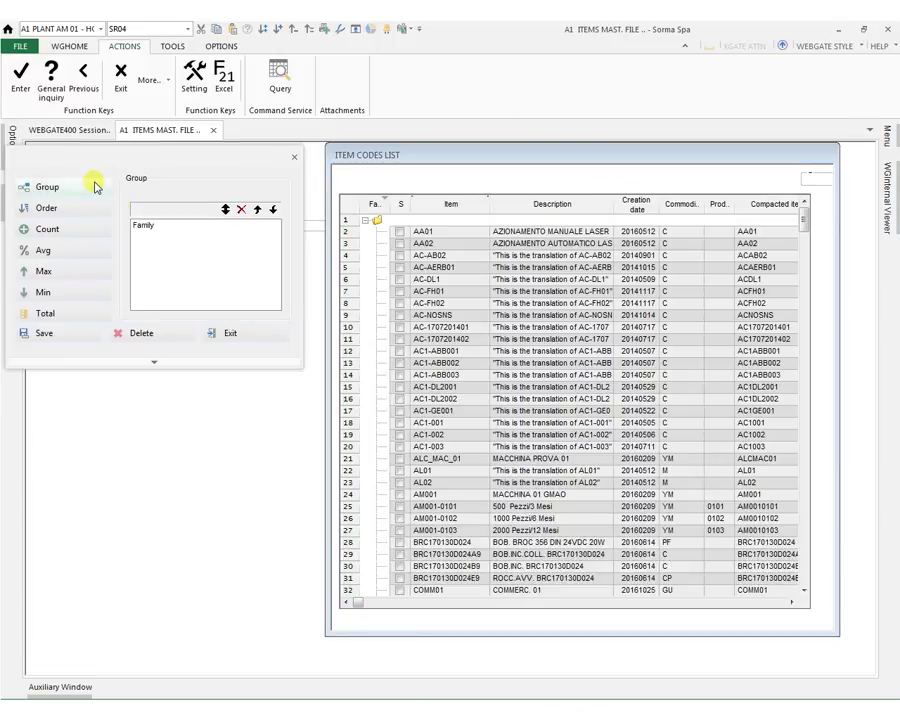
left_click(684, 206)
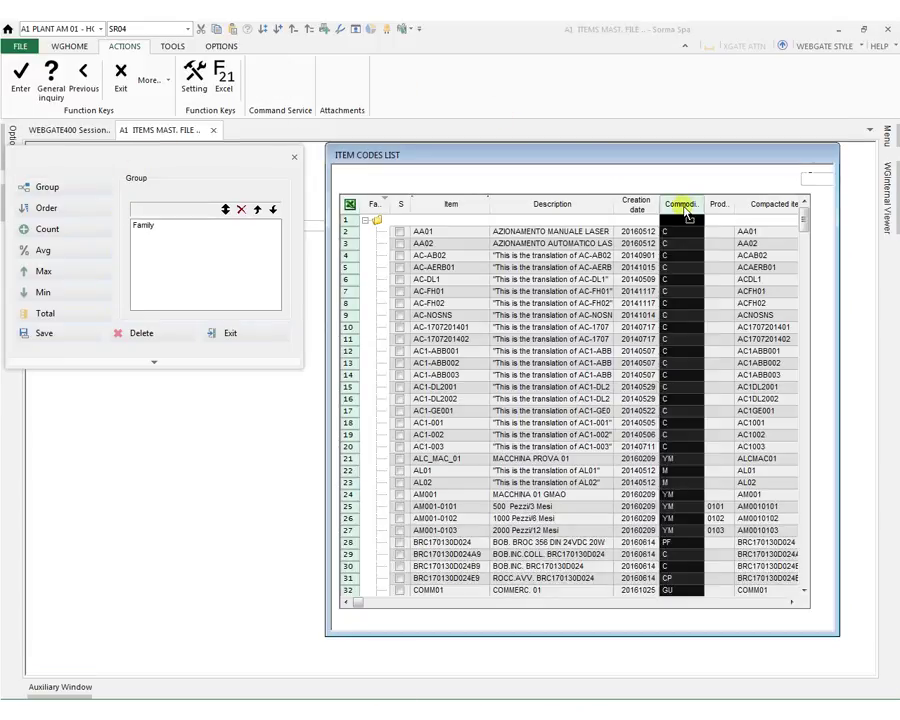
left_click_drag(684, 206, 93, 184)
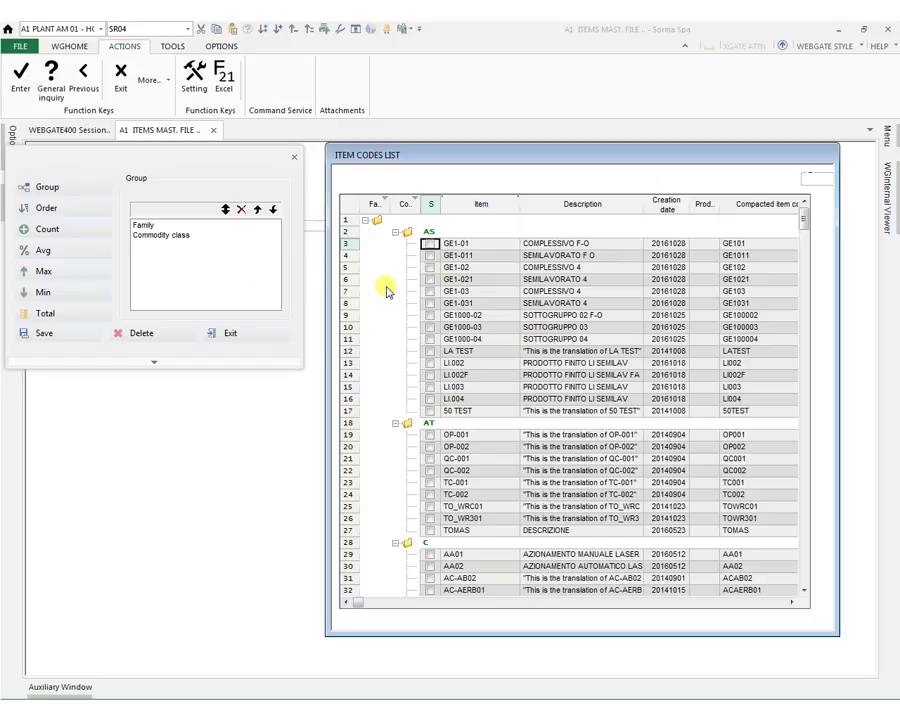
- Collapse the AT group and keep the AS group expanded
left_click(395, 233)
left_click(396, 245)
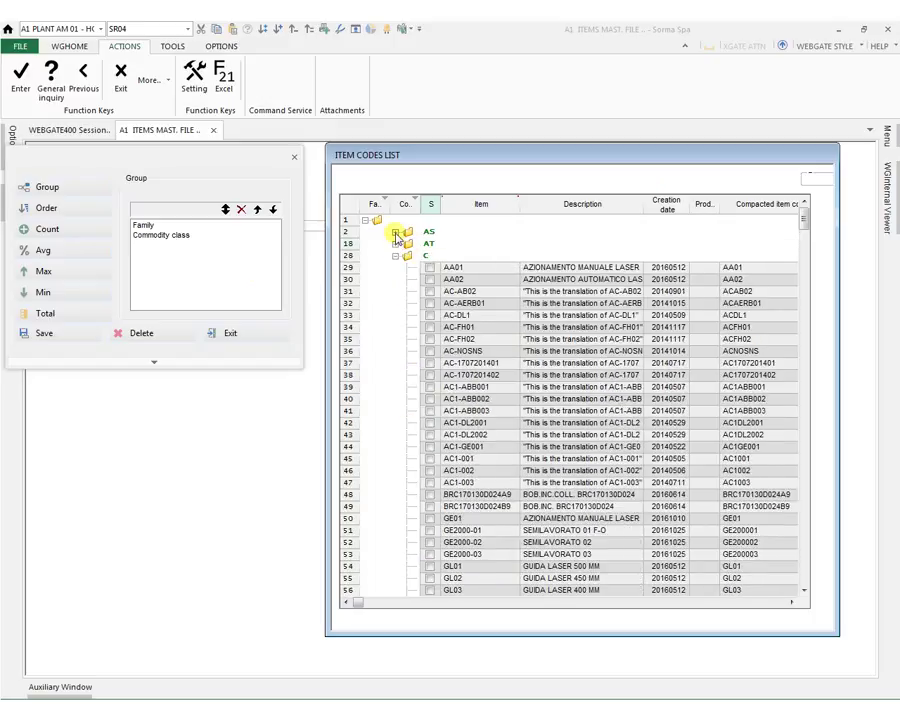
left_click(396, 233)
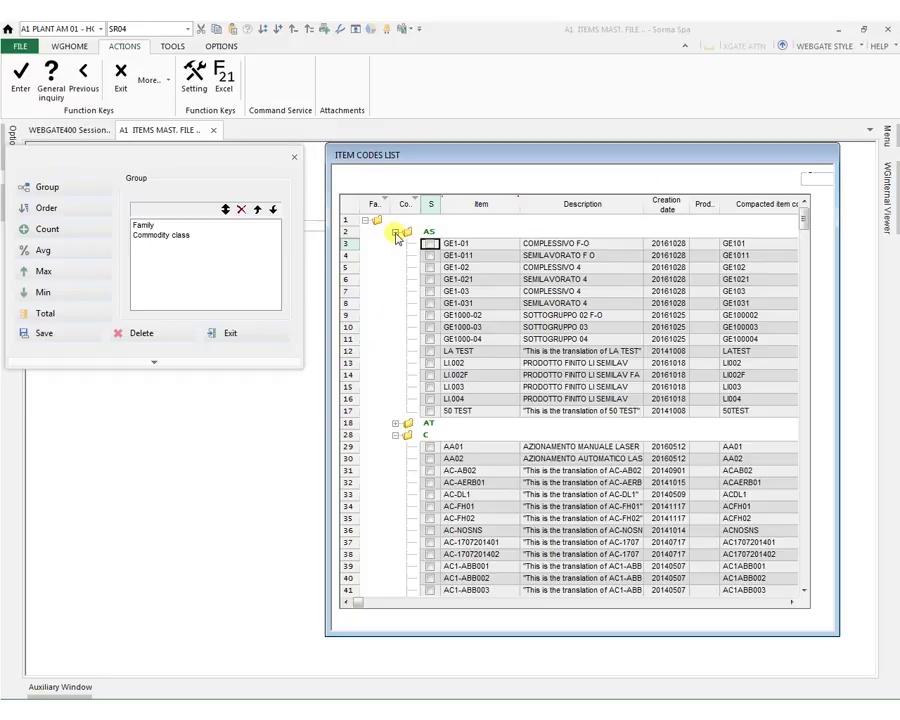
- Order the grouped list by Creation date and add Item counts per group (AS 15, AT 9)
left_click(667, 211)
left_click_drag(666, 212, 108, 205)
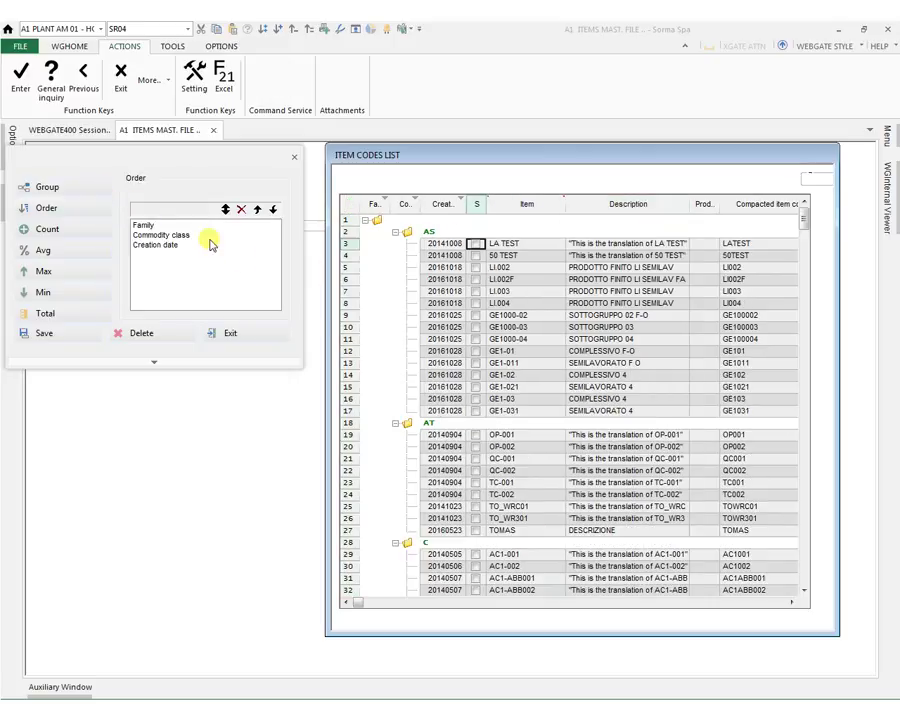
left_click(547, 210)
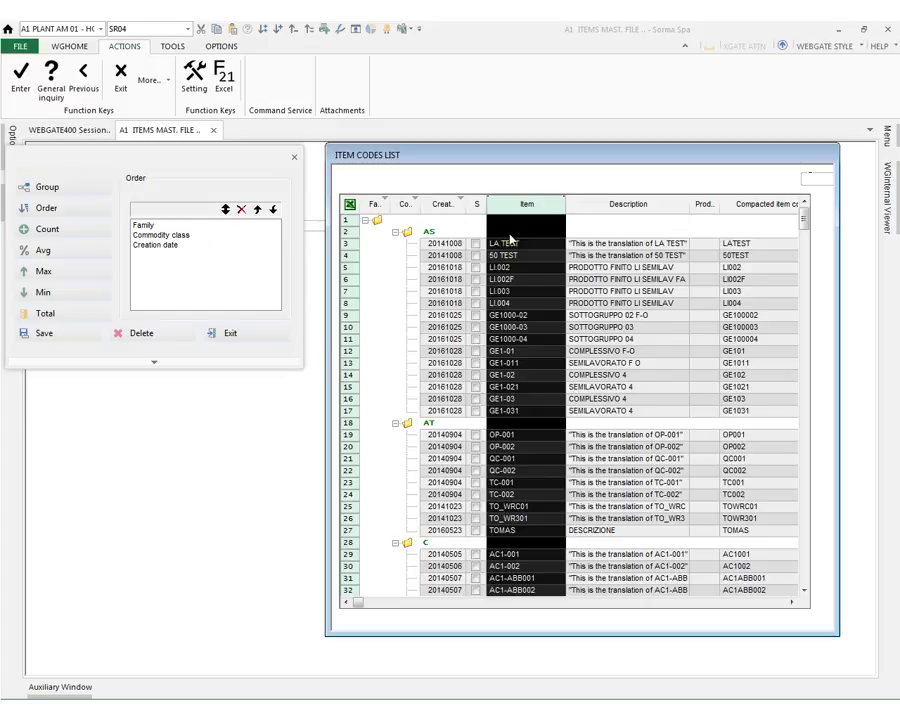
left_click_drag(563, 193, 97, 222)
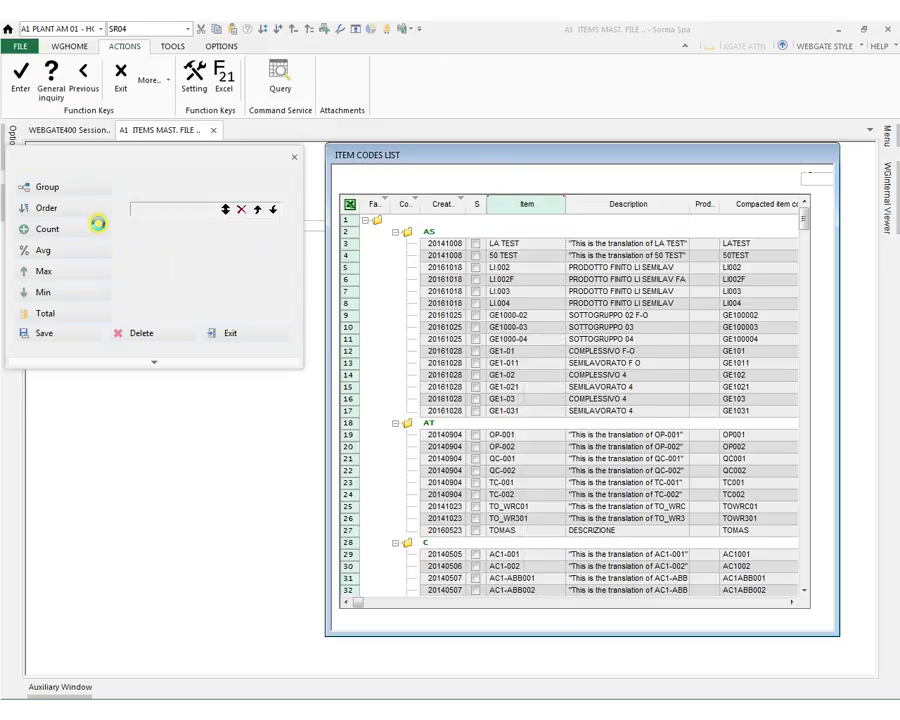
- Save the layout as customization 'mysorma' and widen the Item Codes List to full window
left_click(88, 335)
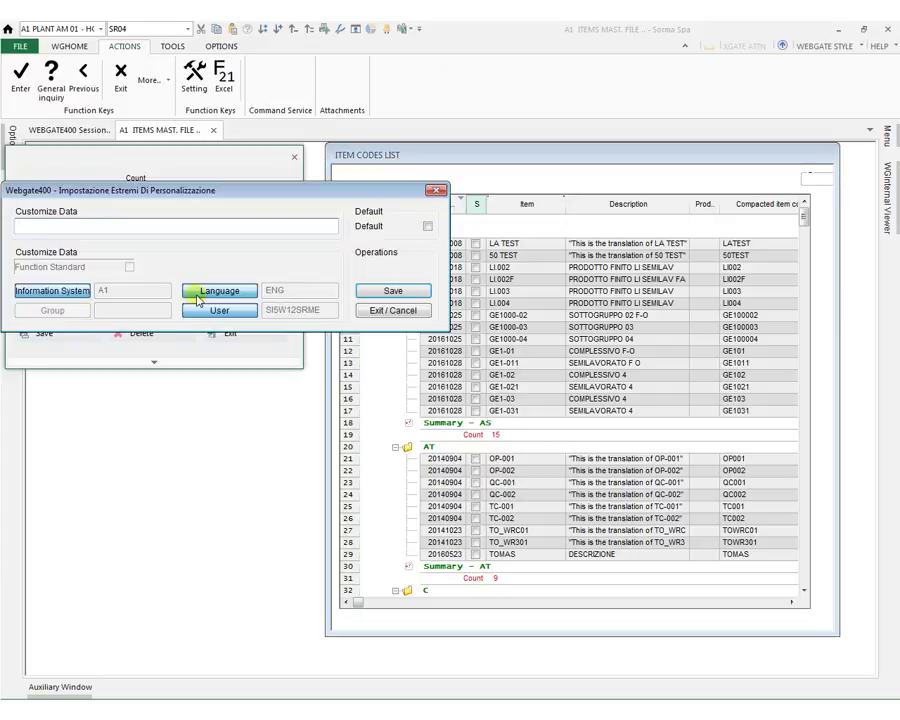
type("mysorma")
left_click(394, 291)
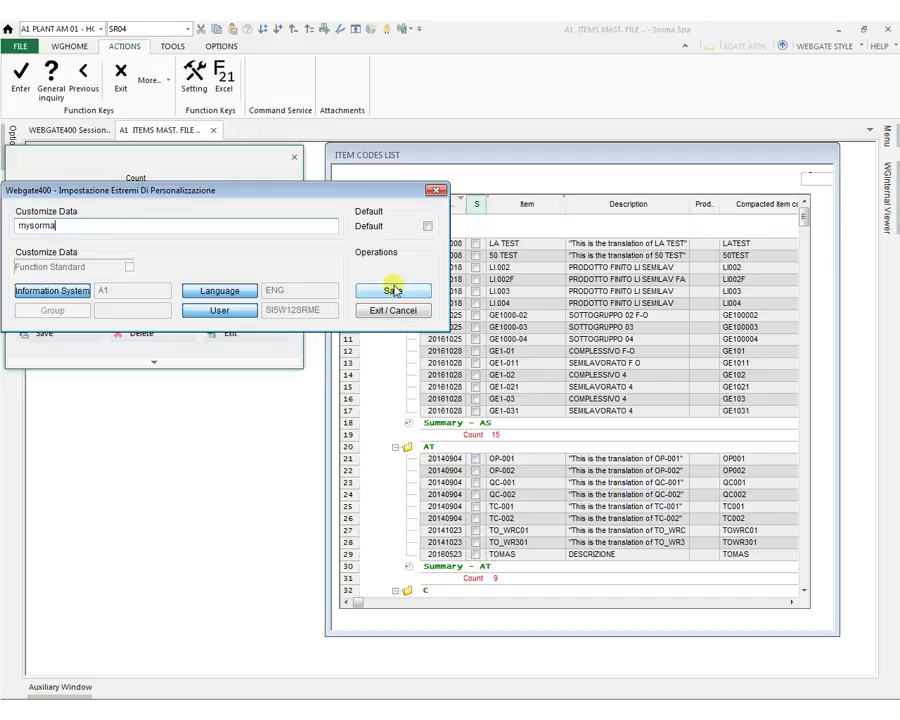
left_click_drag(337, 271, 28, 296)
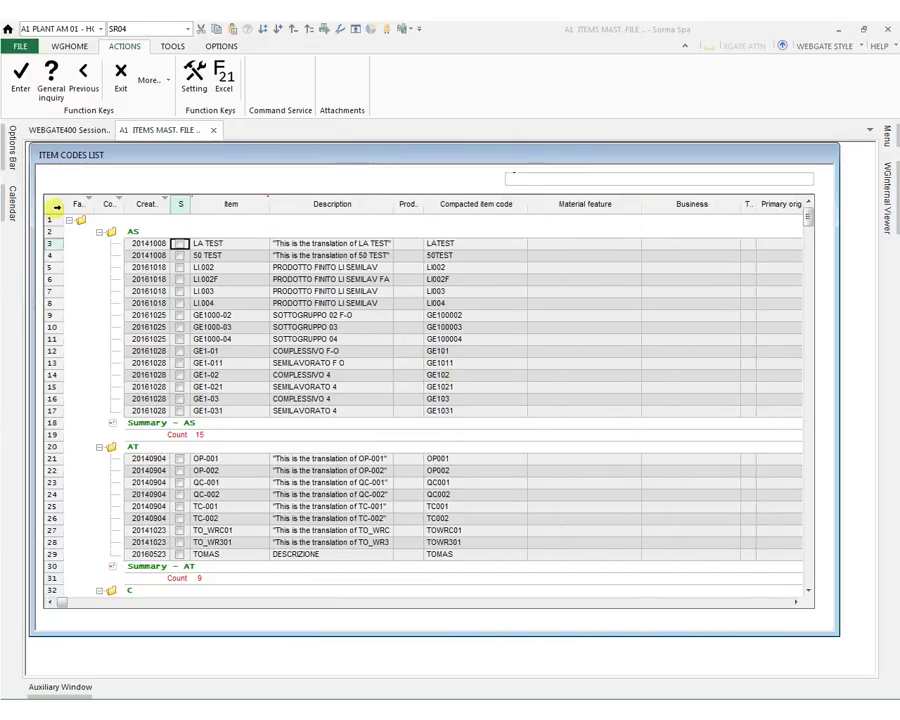
- Switch the item list to the Program Default hierarchy
left_click(57, 207)
mouse_move(170, 381)
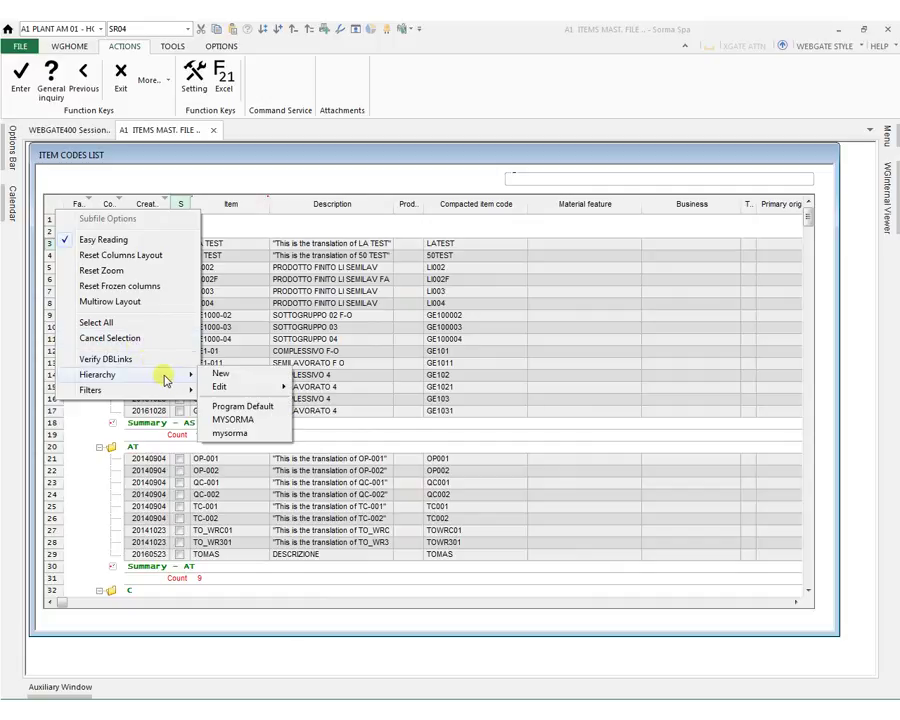
left_click(222, 407)
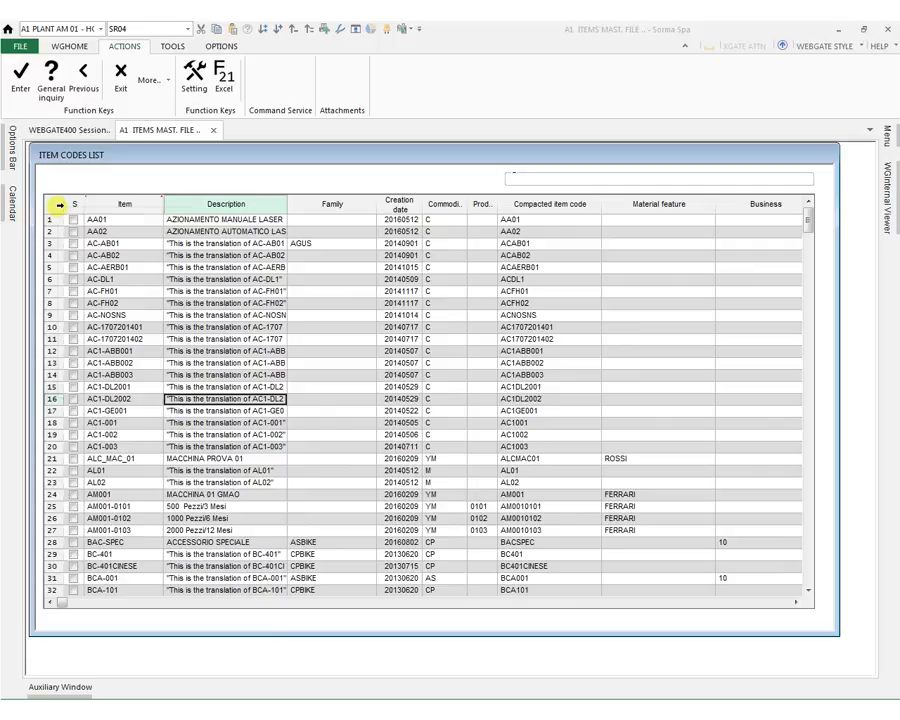
- Reapply the MYSORMA hierarchy, then return to the Session home page
right_click(61, 210)
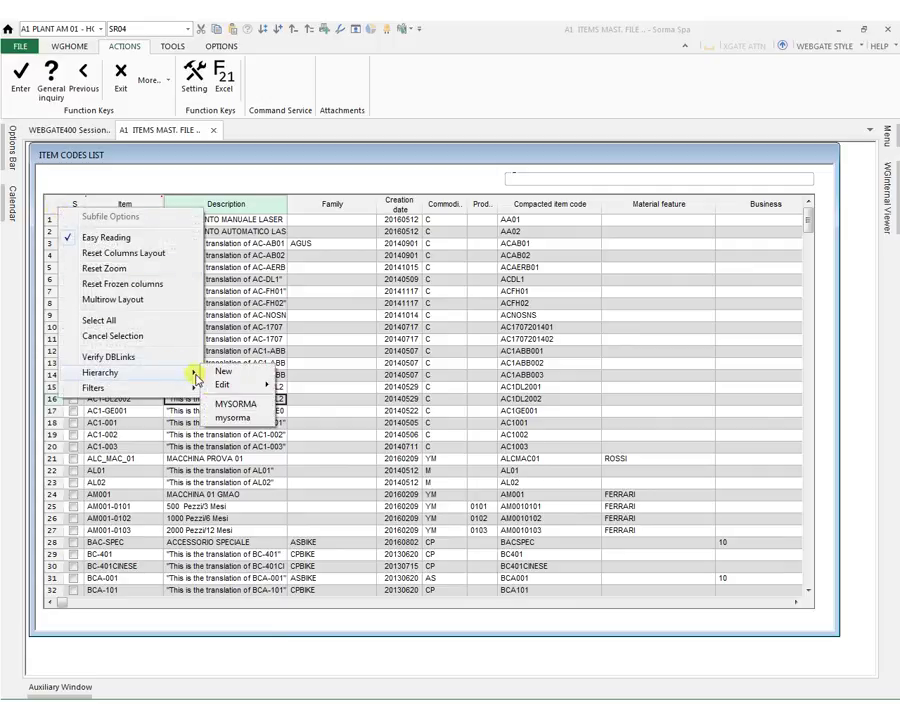
left_click(224, 403)
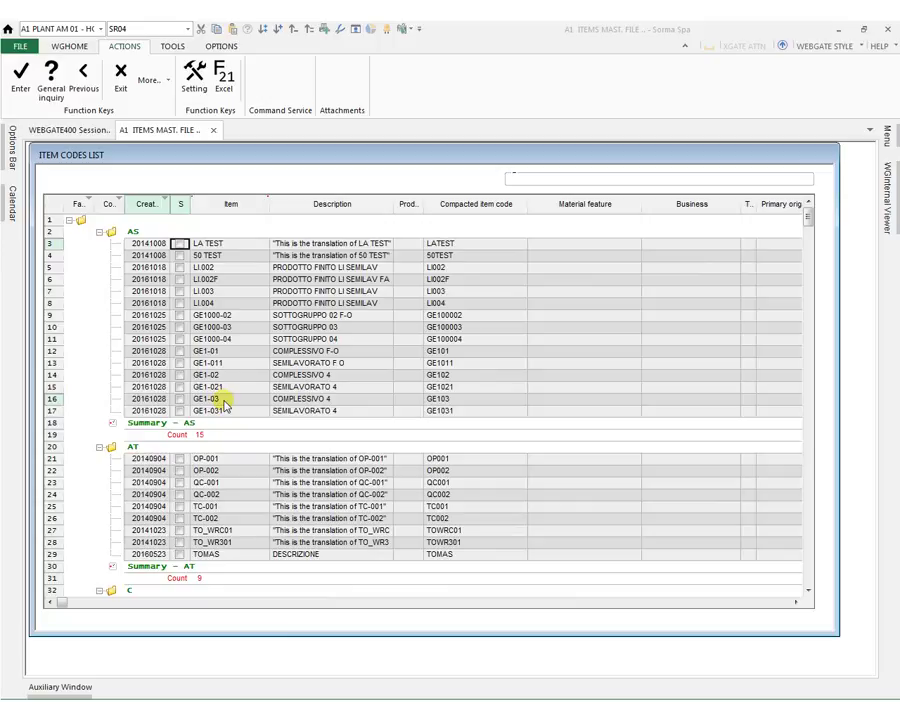
left_click(60, 131)
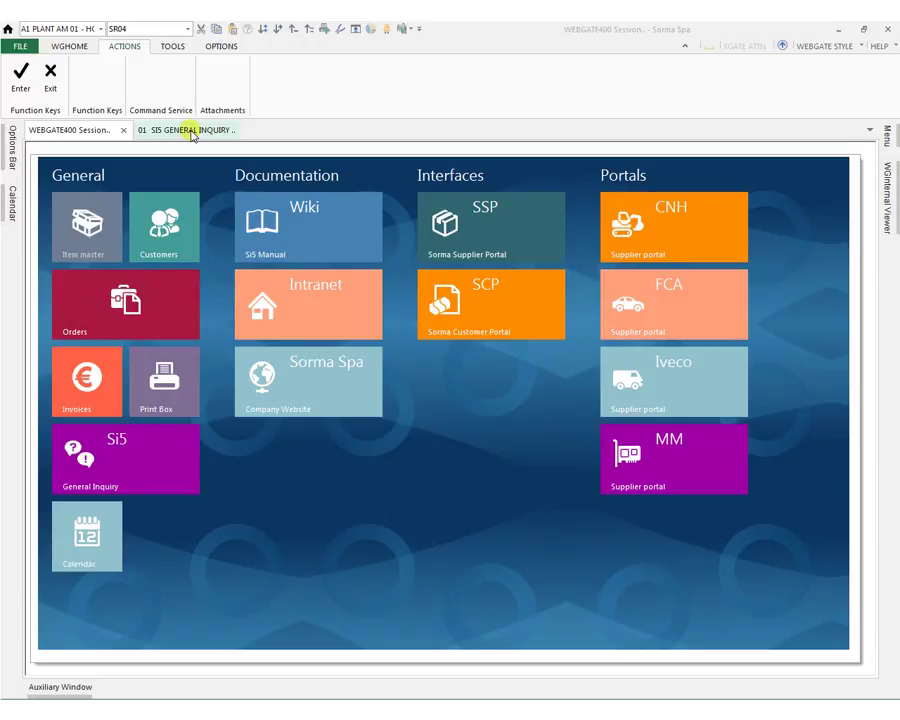
- Open the STF Invoice Statistic inquiry from the SI5 General Inquiry session
left_click(191, 134)
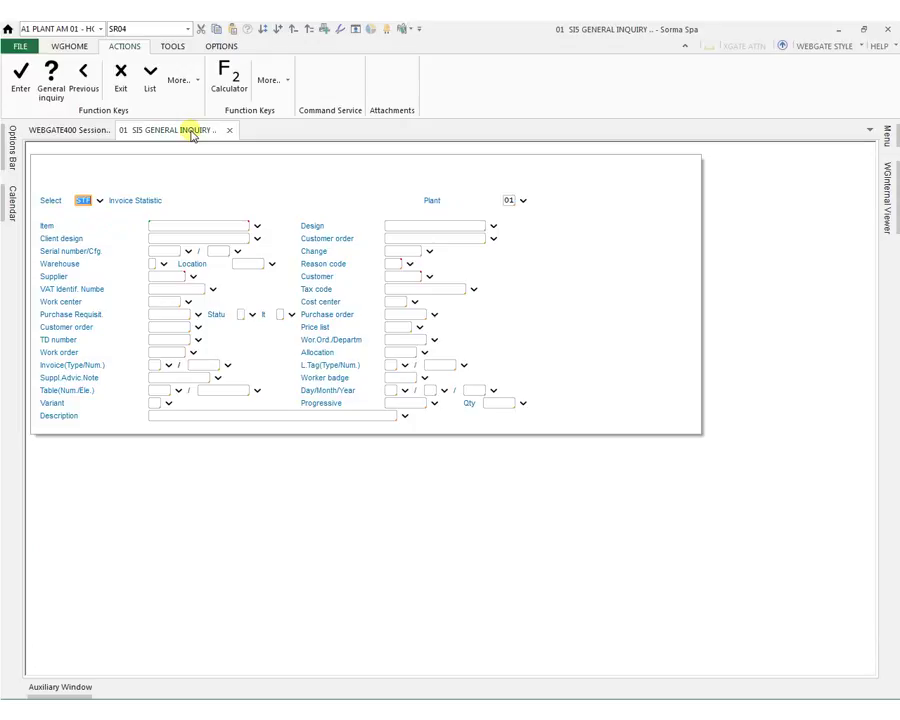
key("Return")
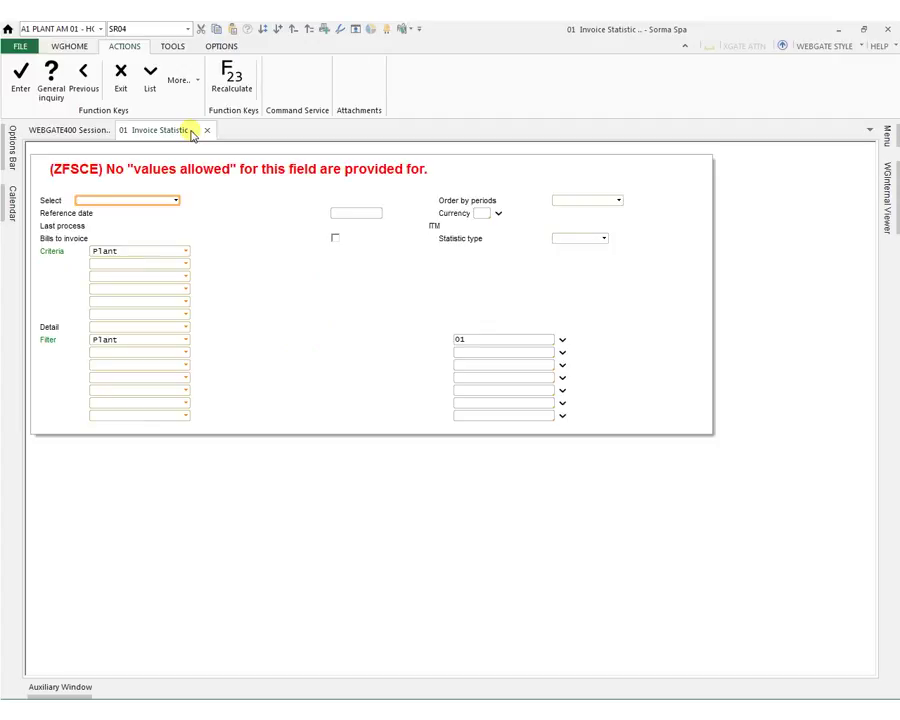
- Break the invoice statistics down by months, adding NAZ - Nation and ART - Item as criteria
left_click(176, 201)
left_click(174, 227)
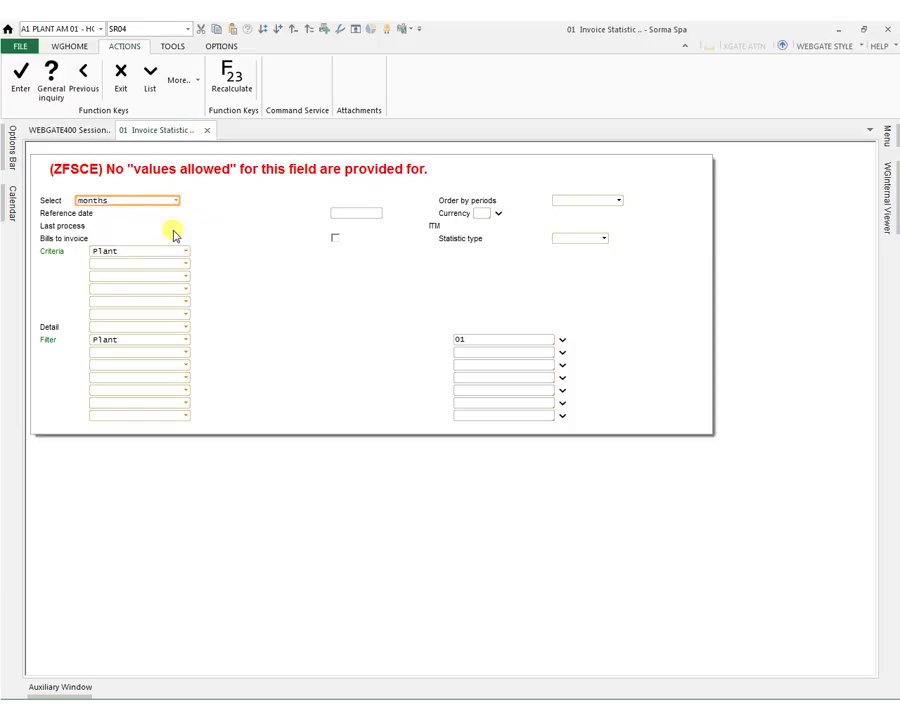
left_click(184, 272)
left_click_drag(240, 290, 240, 326)
left_click(195, 347)
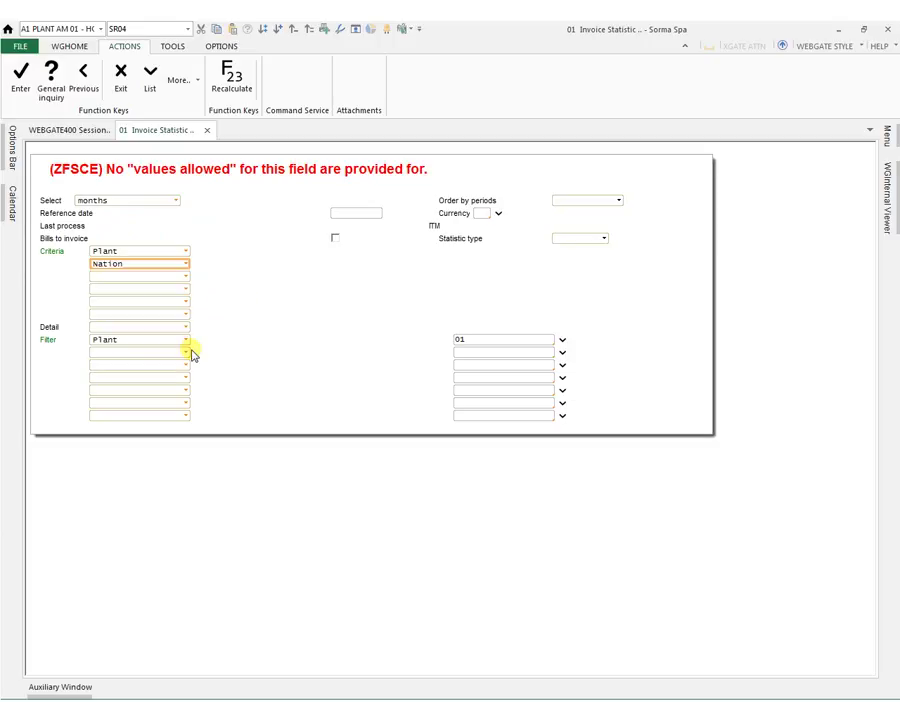
left_click(183, 277)
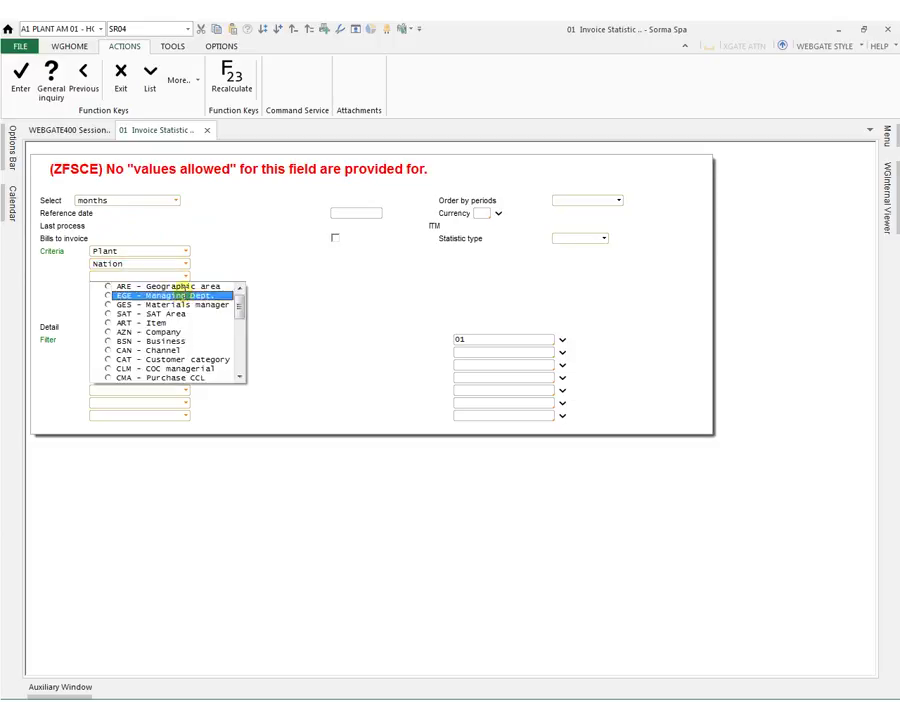
left_click(183, 318)
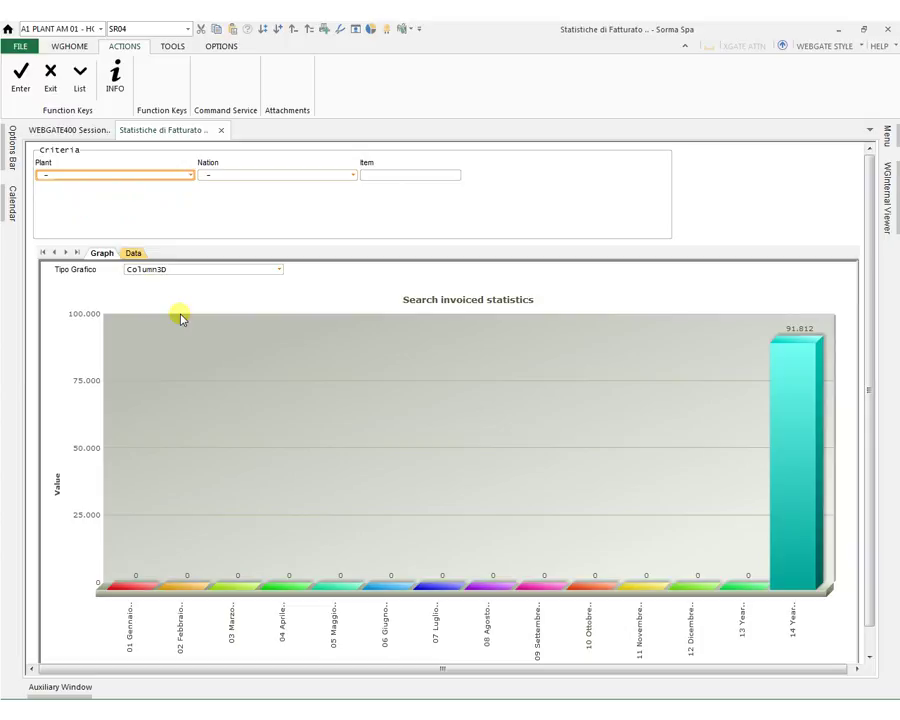
- Change the chart type to 21 - Line and show the statistics Data table
left_click(280, 269)
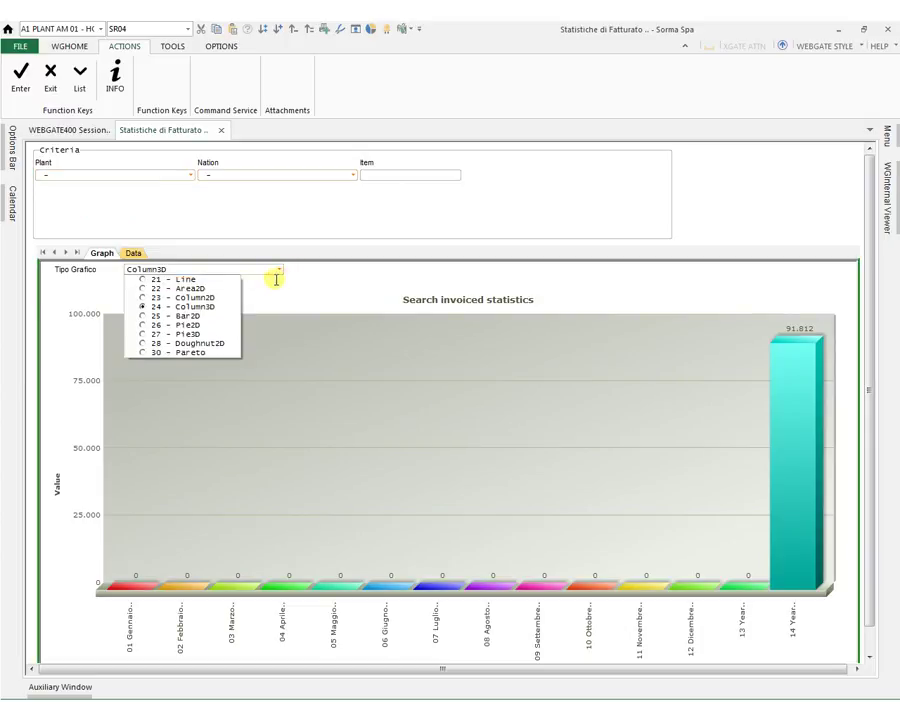
left_click(226, 280)
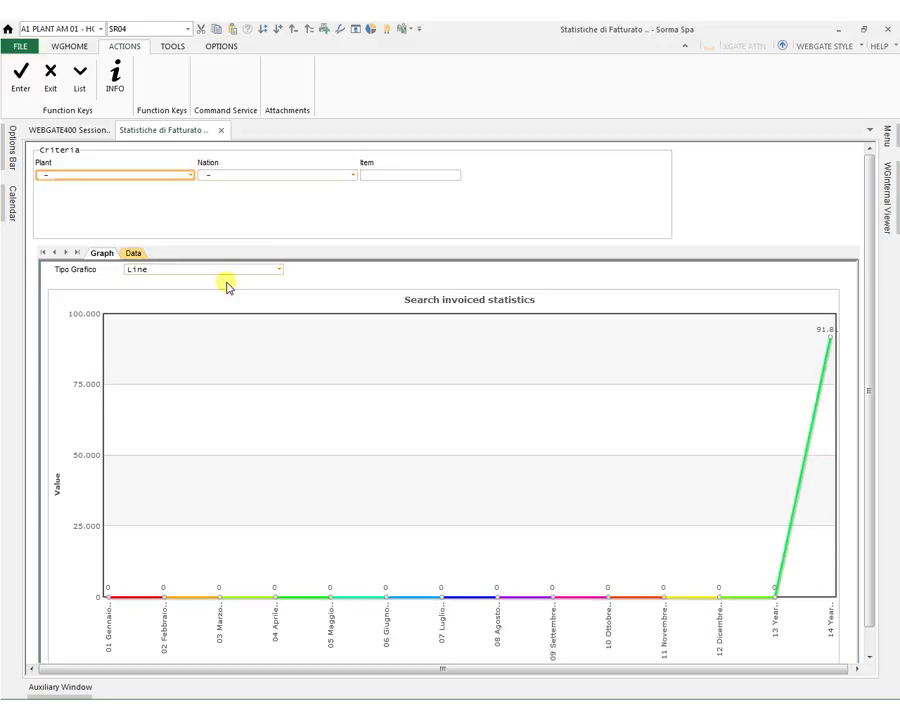
left_click(133, 252)
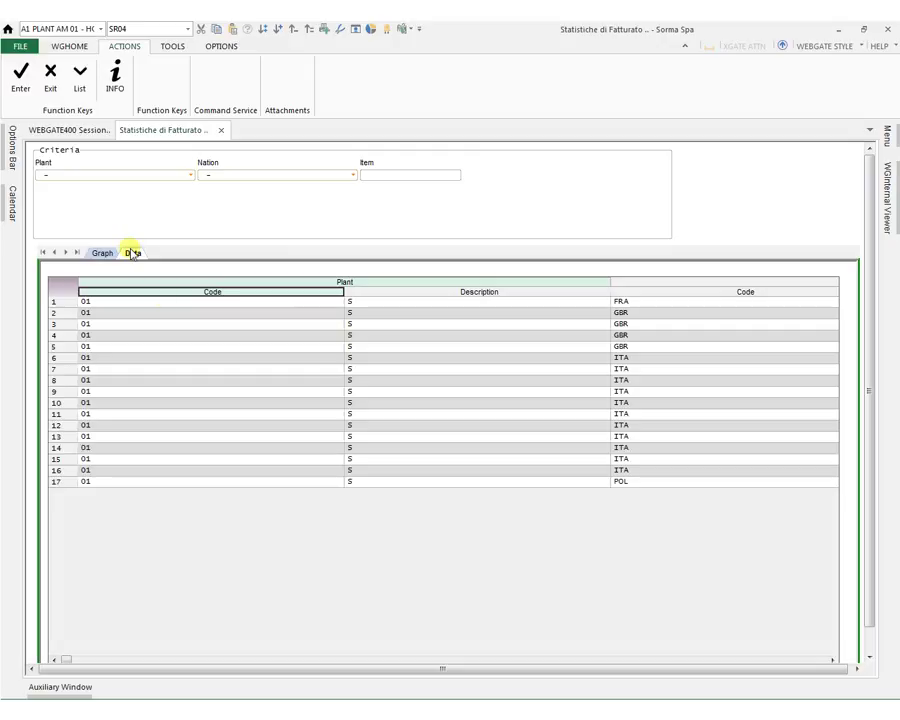
- Select rows 1 to 13 of the data table and export them in Excel format
mouse_move(64, 659)
left_mouse_down()
mouse_move(226, 686)
mouse_move(57, 665)
left_mouse_up()
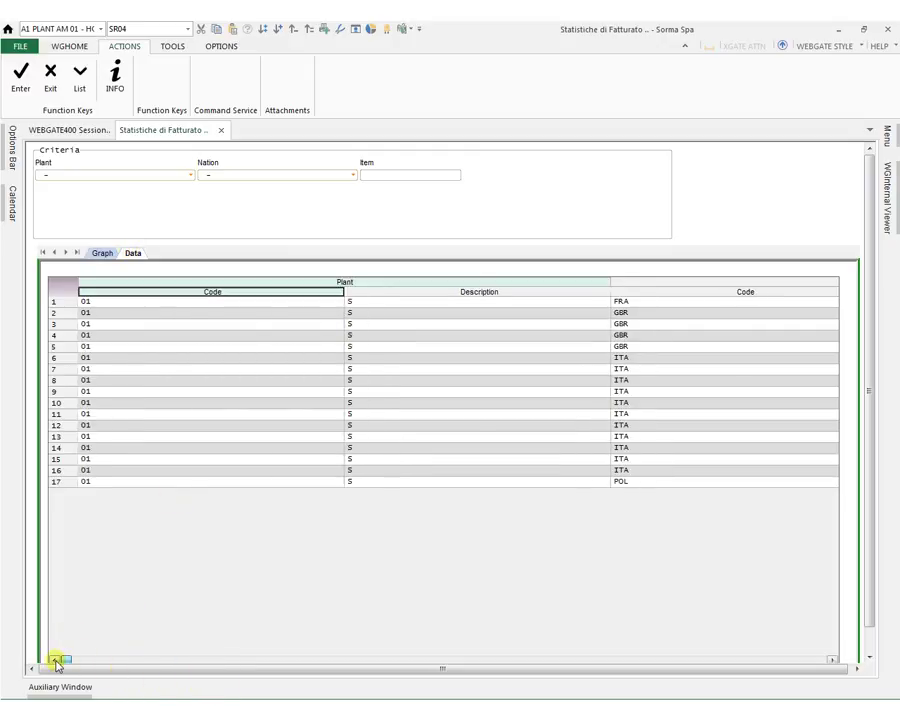
left_click(104, 302)
left_click_drag(104, 302, 648, 440)
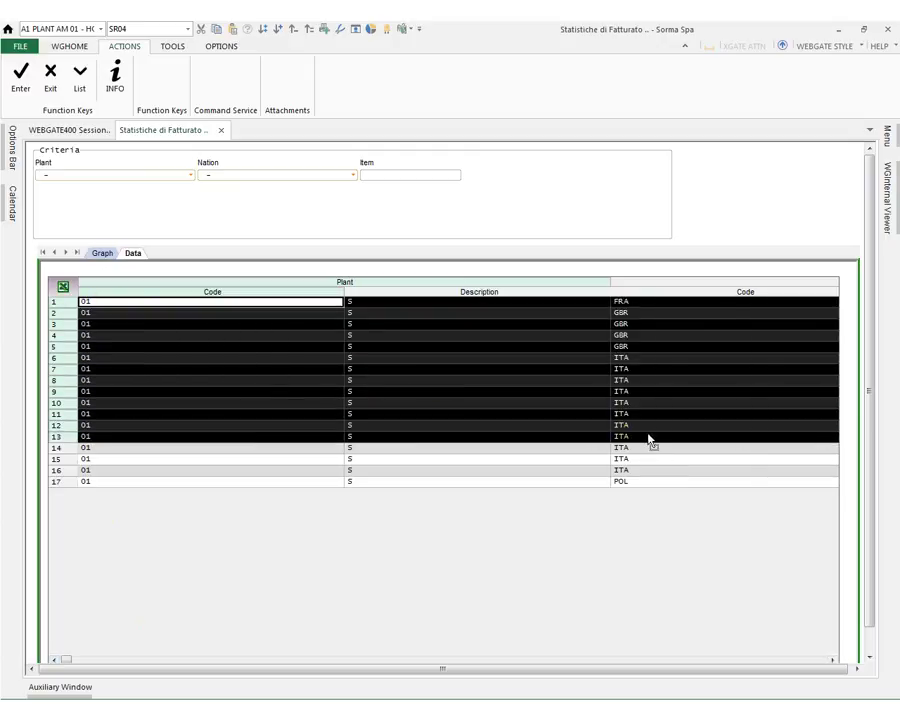
left_click(63, 287)
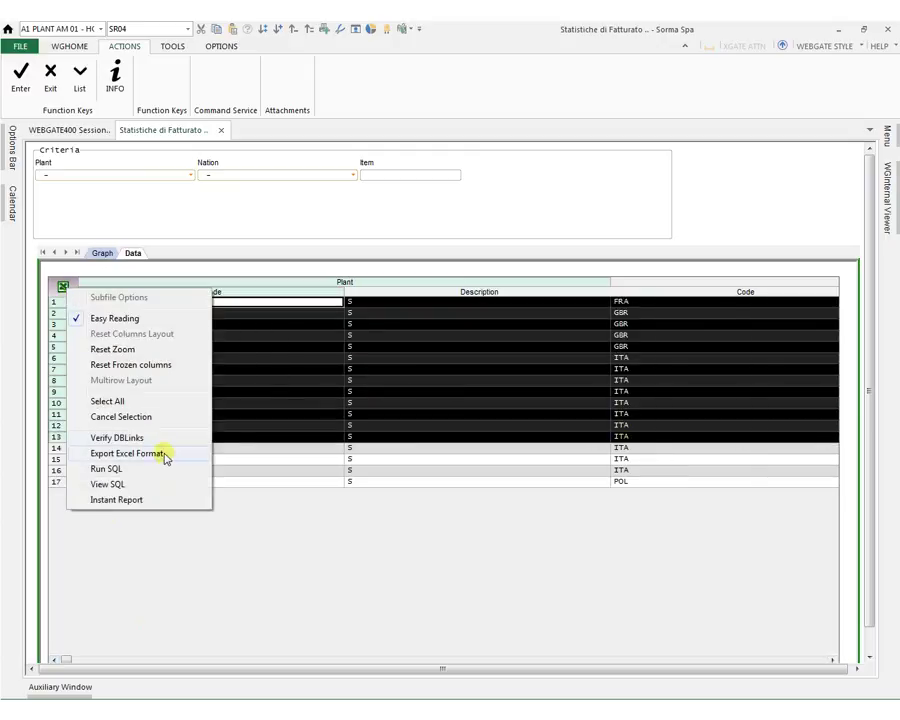
left_click(164, 455)
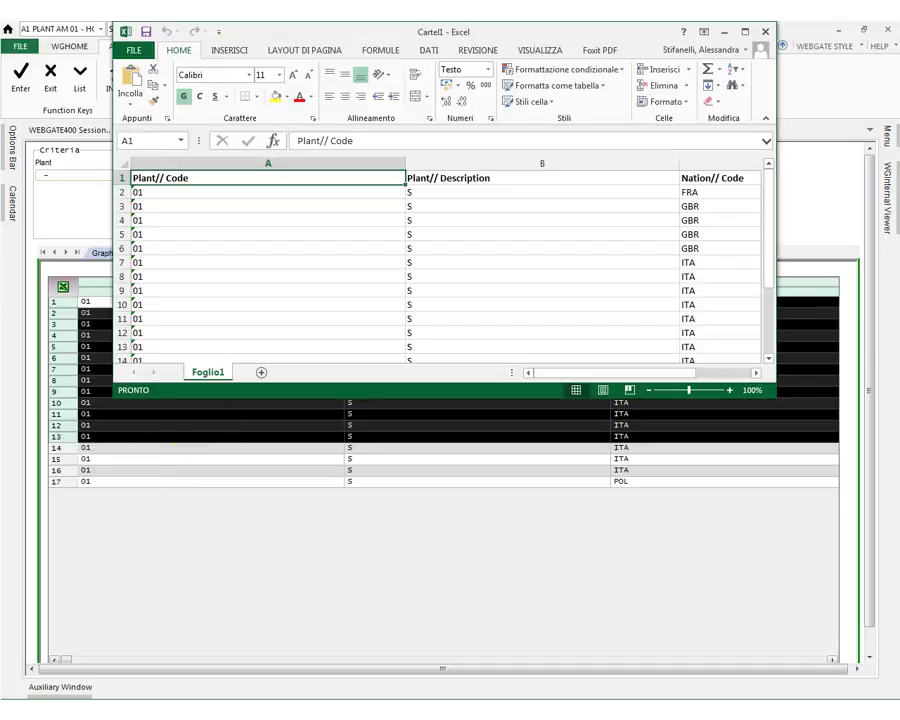
- Close the exported Excel workbook without saving
scroll(613, 215, "down", 4)
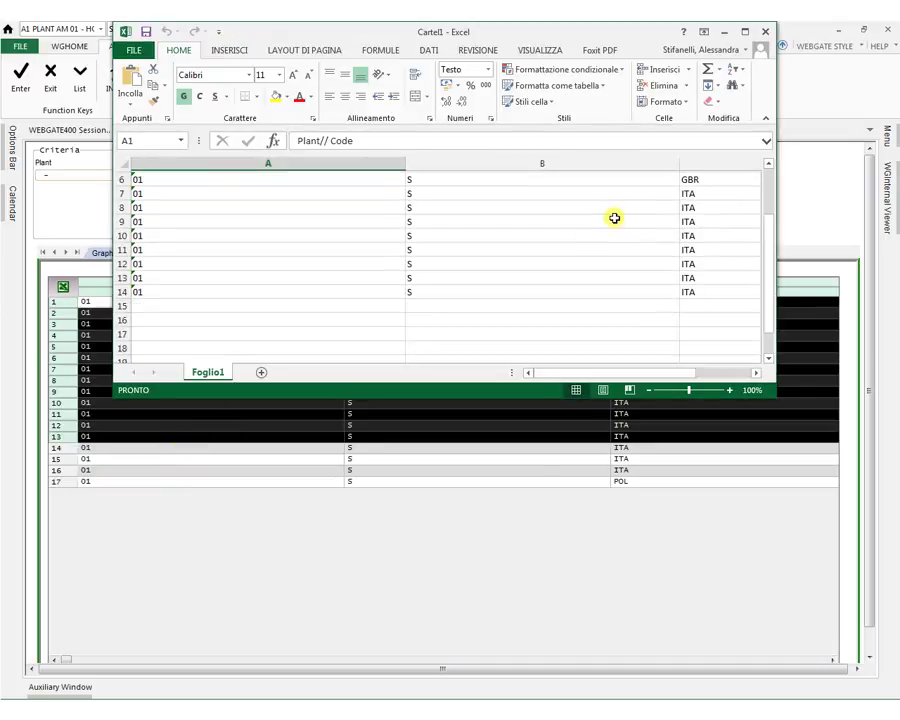
left_click(764, 33)
left_click(452, 389)
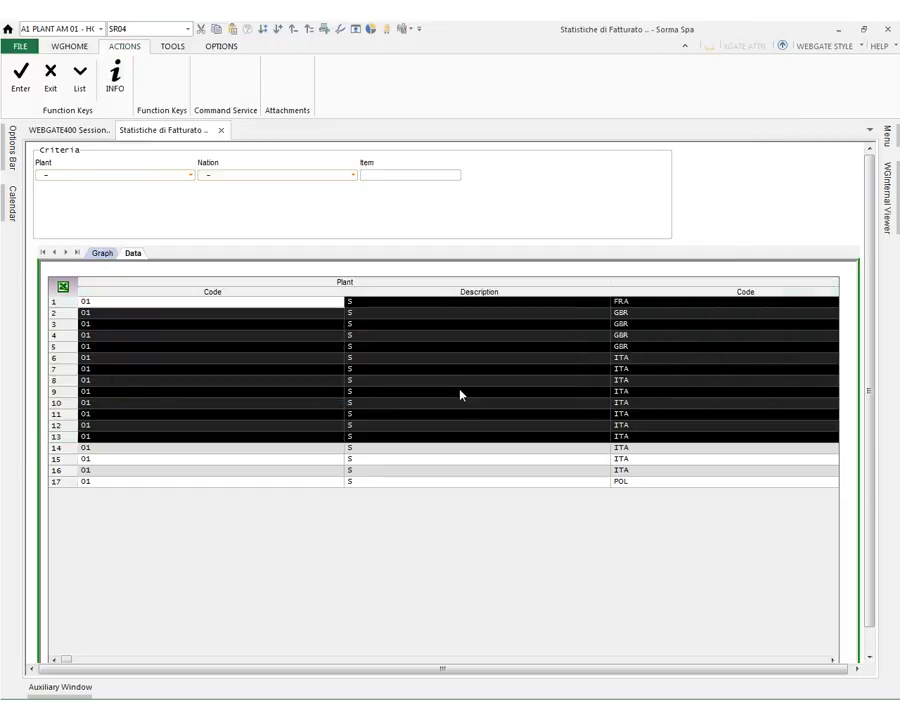
- Switch to the Graph view to show the invoiced statistics line chart
left_click(101, 253)
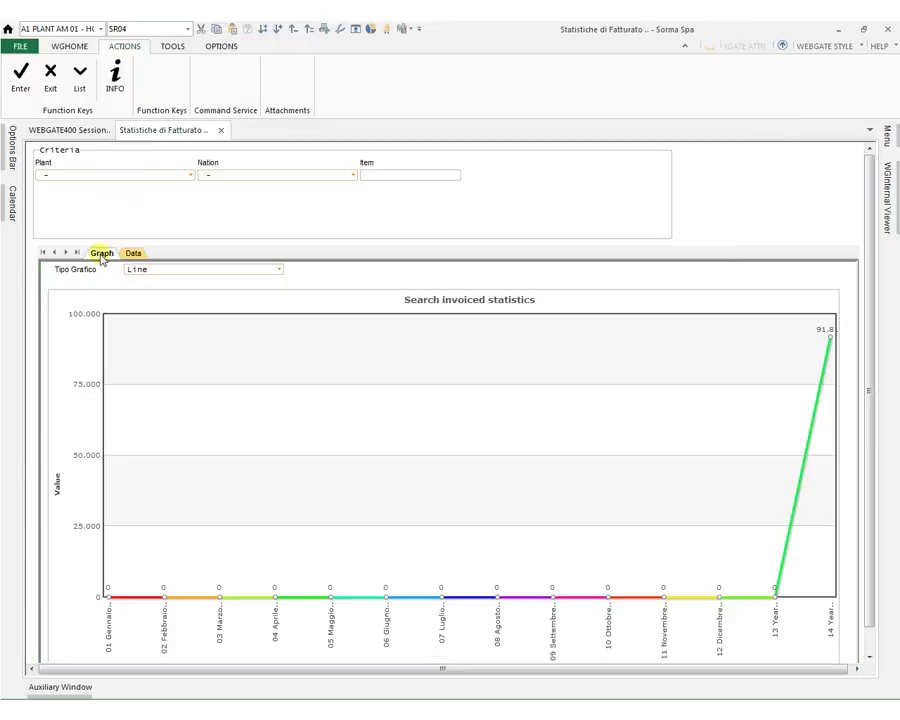